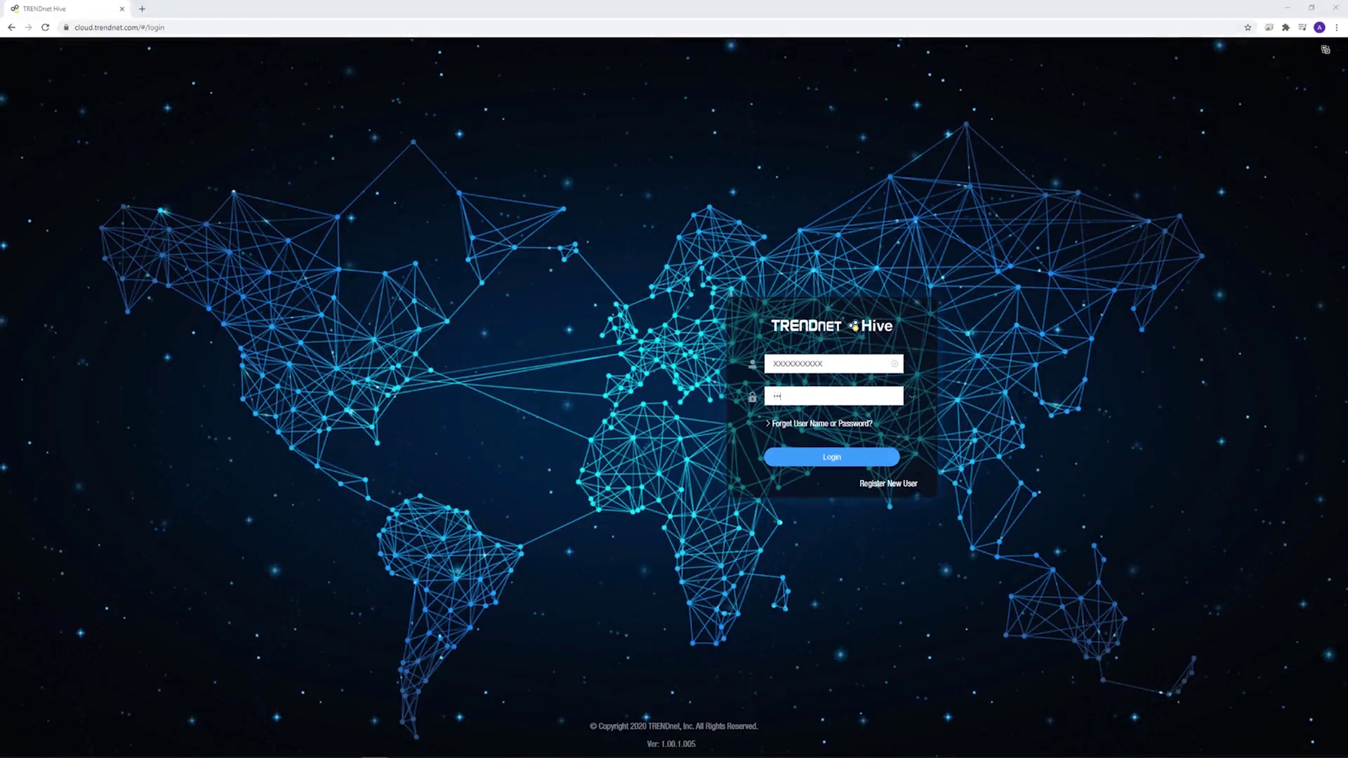
Submit the entered credentials to sign in to the TRENDnet Hive account
key("Return")
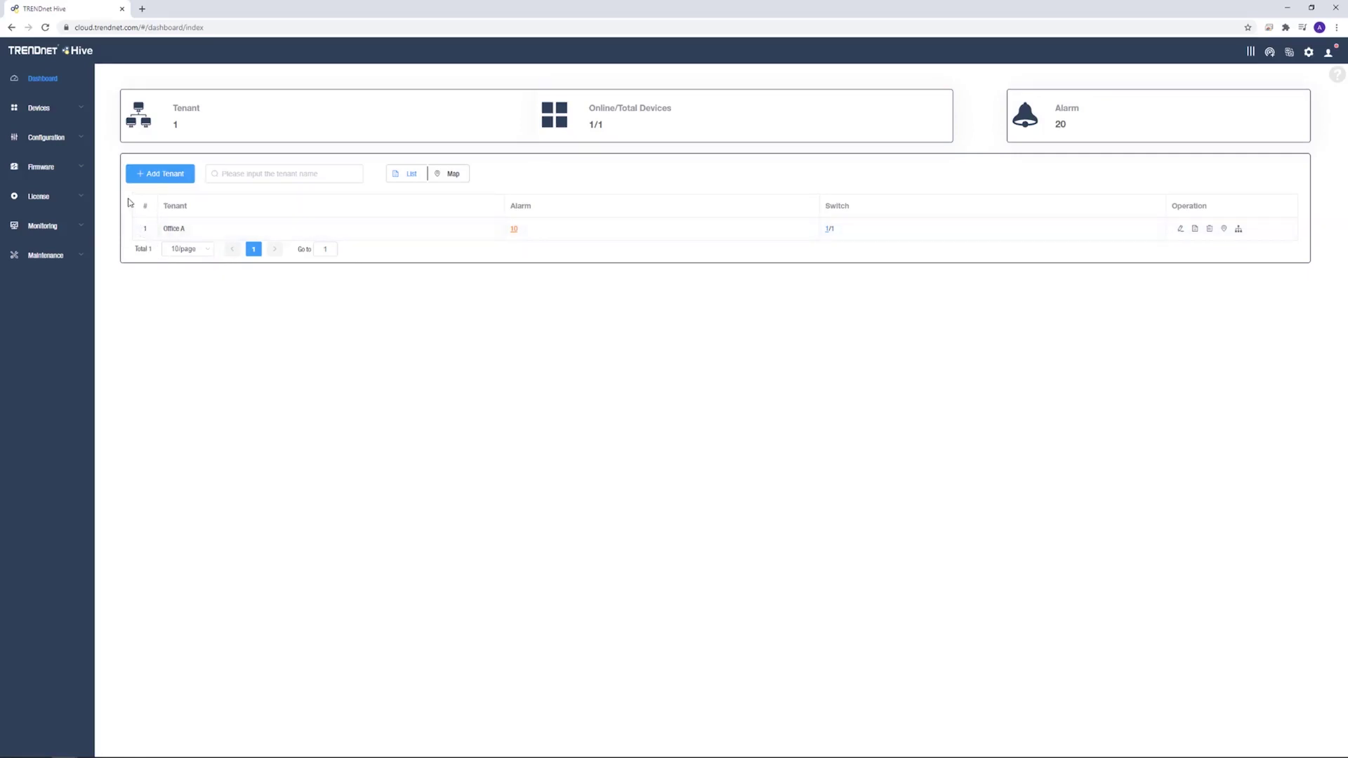
Preview the form for adding a tenant, and view the tenant overview as a map before returning to the list
left_click(164, 175)
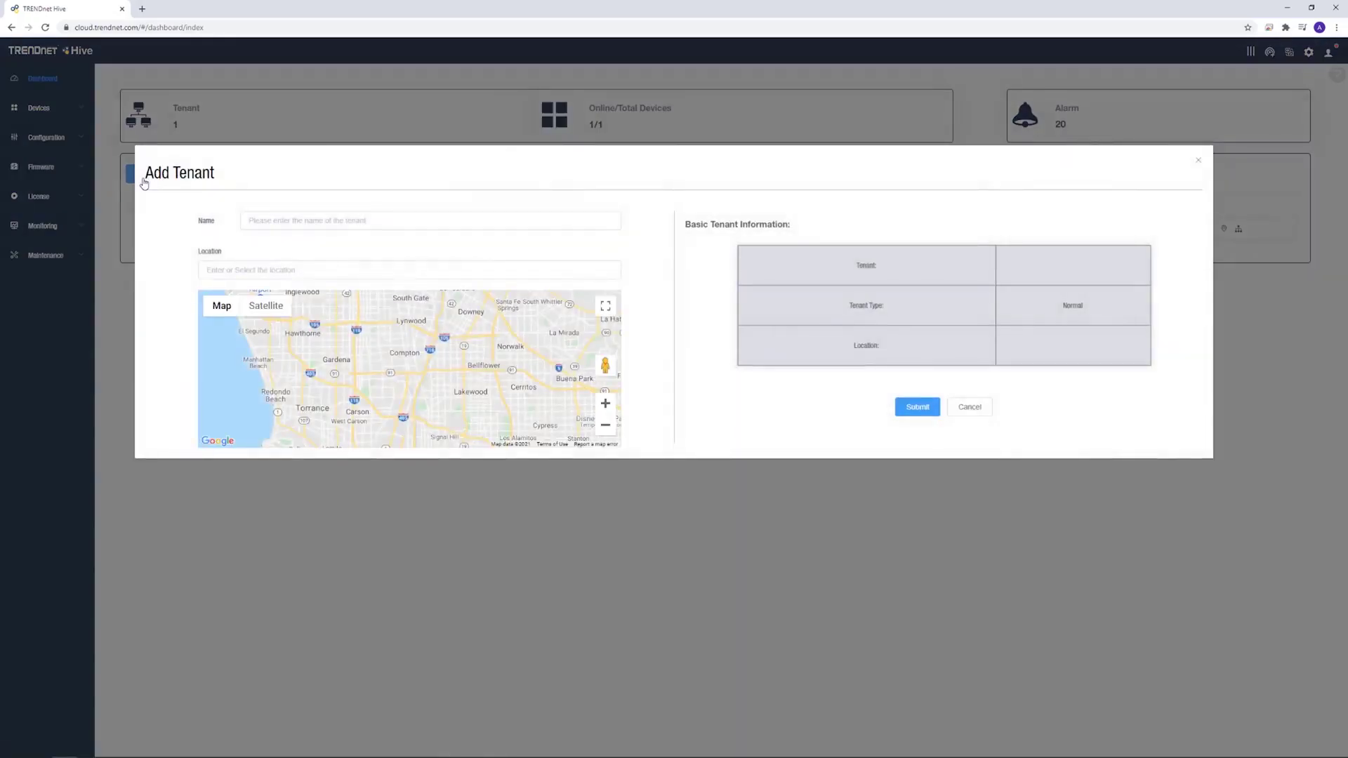
key("Escape")
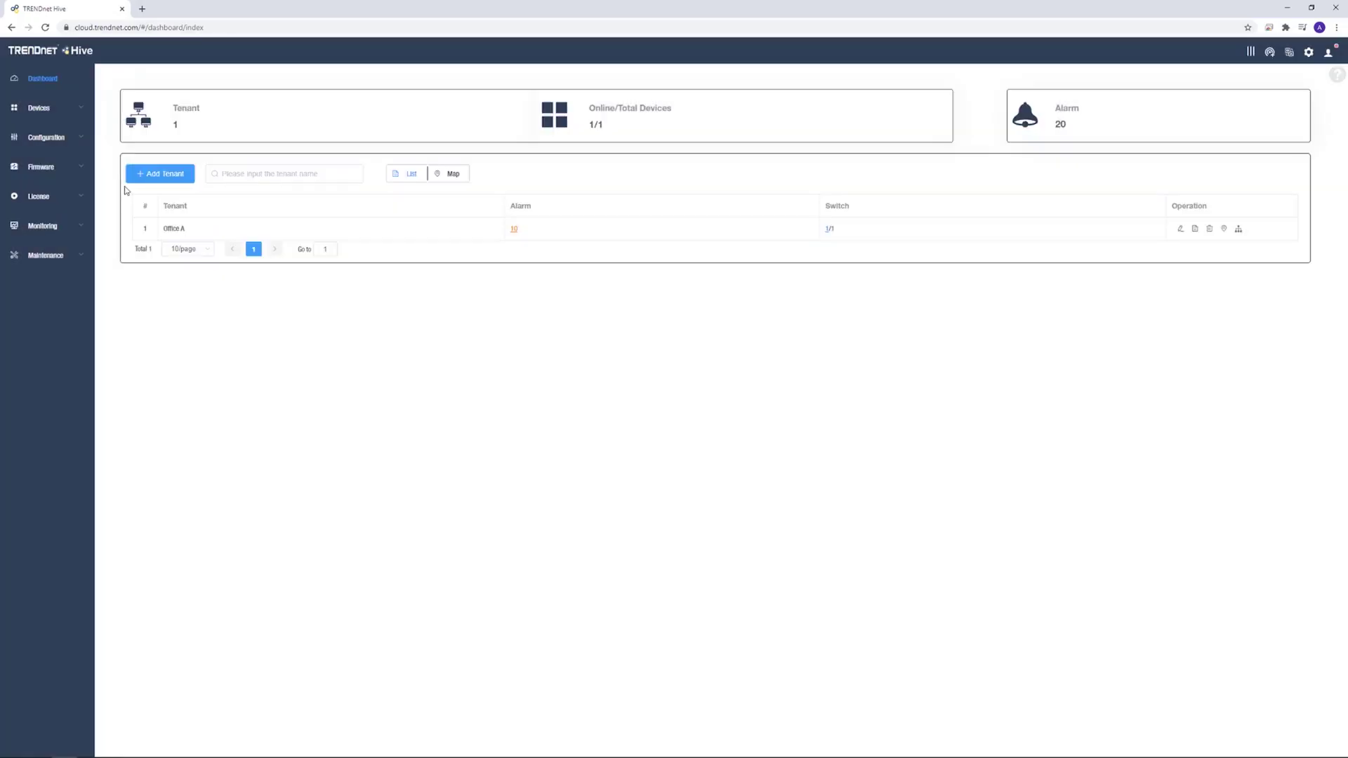
left_click(447, 174)
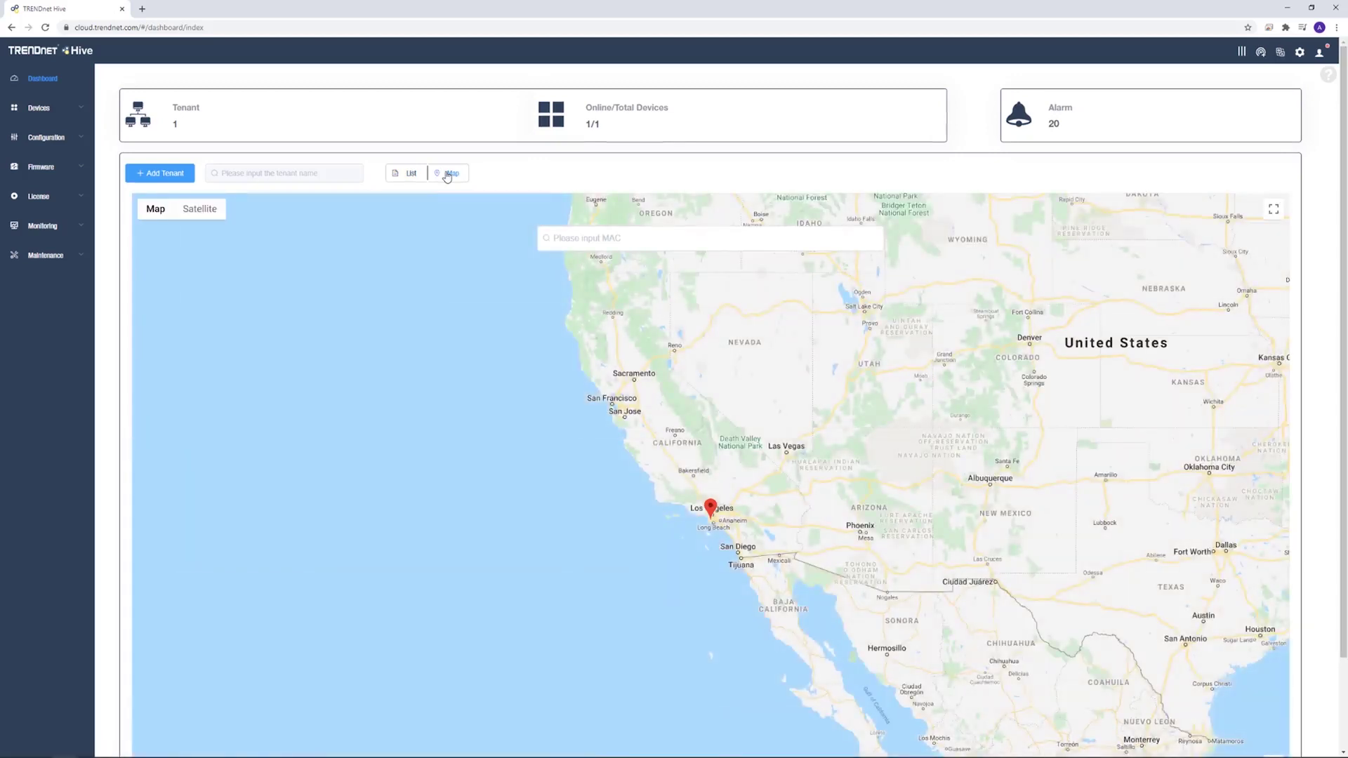
left_click(410, 174)
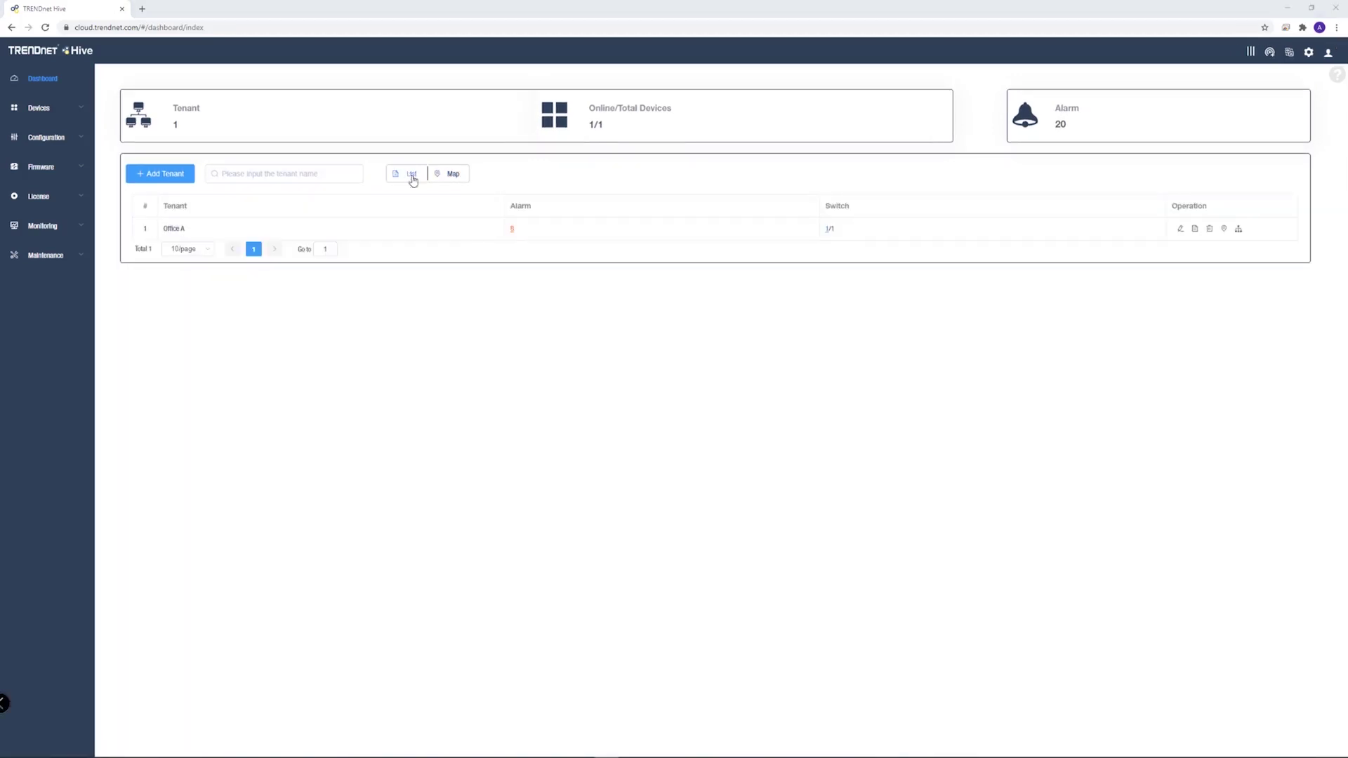
Review Office A's switch list and its tenant alarm log from the dashboard
left_click(829, 230)
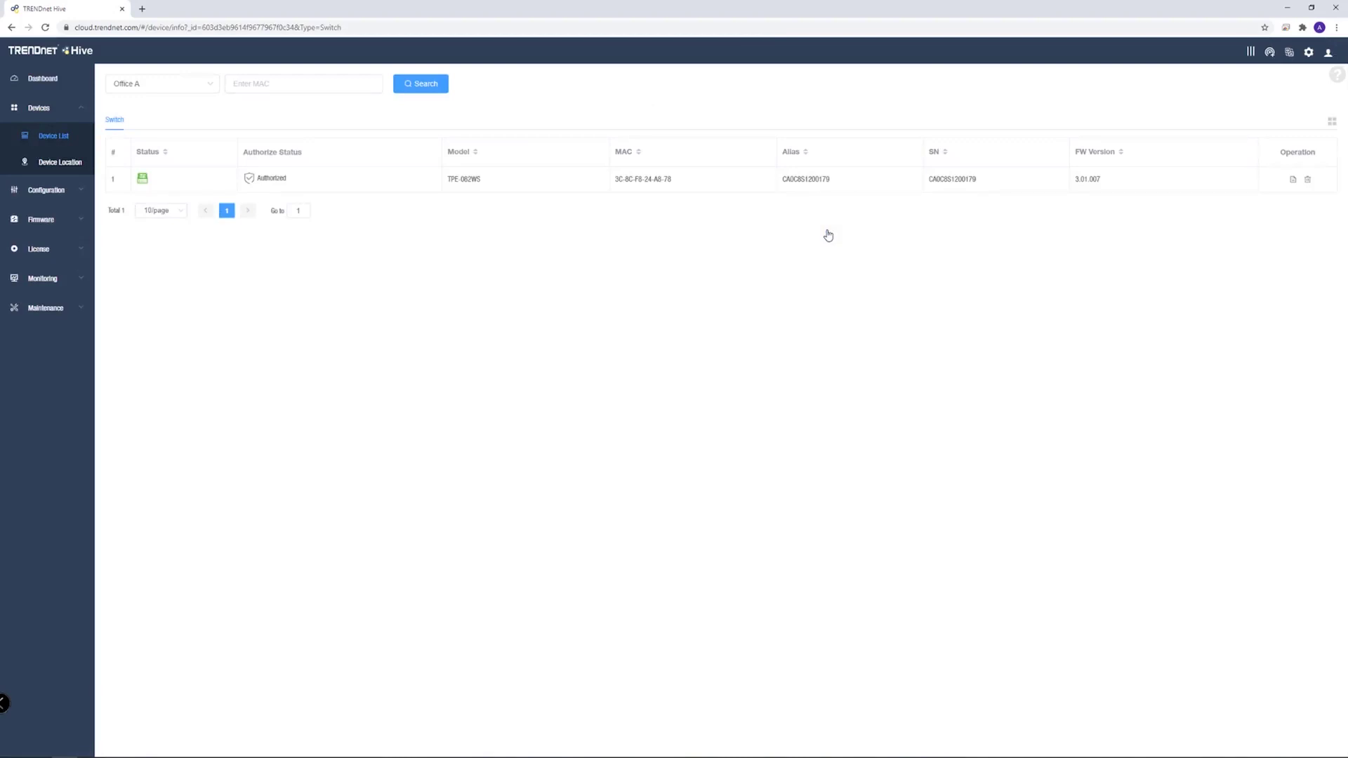
key("alt+Left")
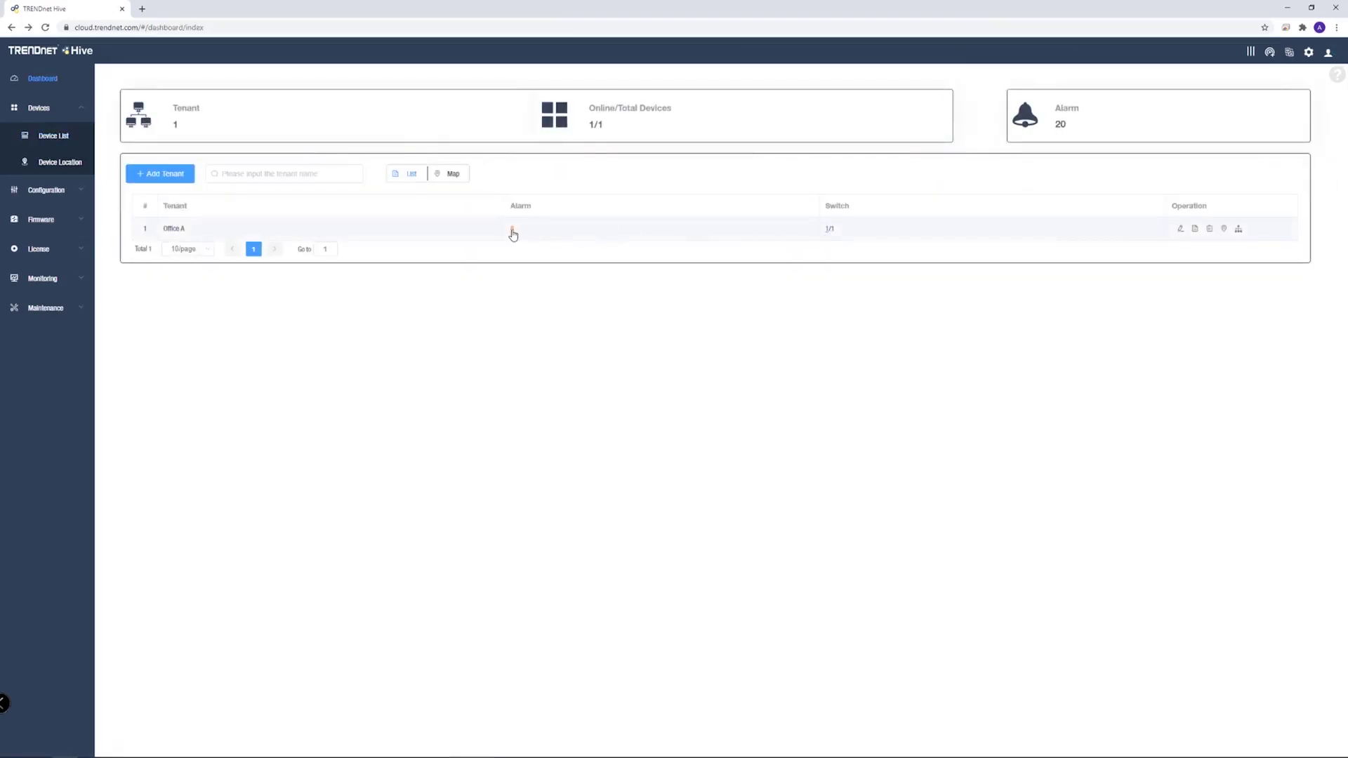
left_click(512, 230)
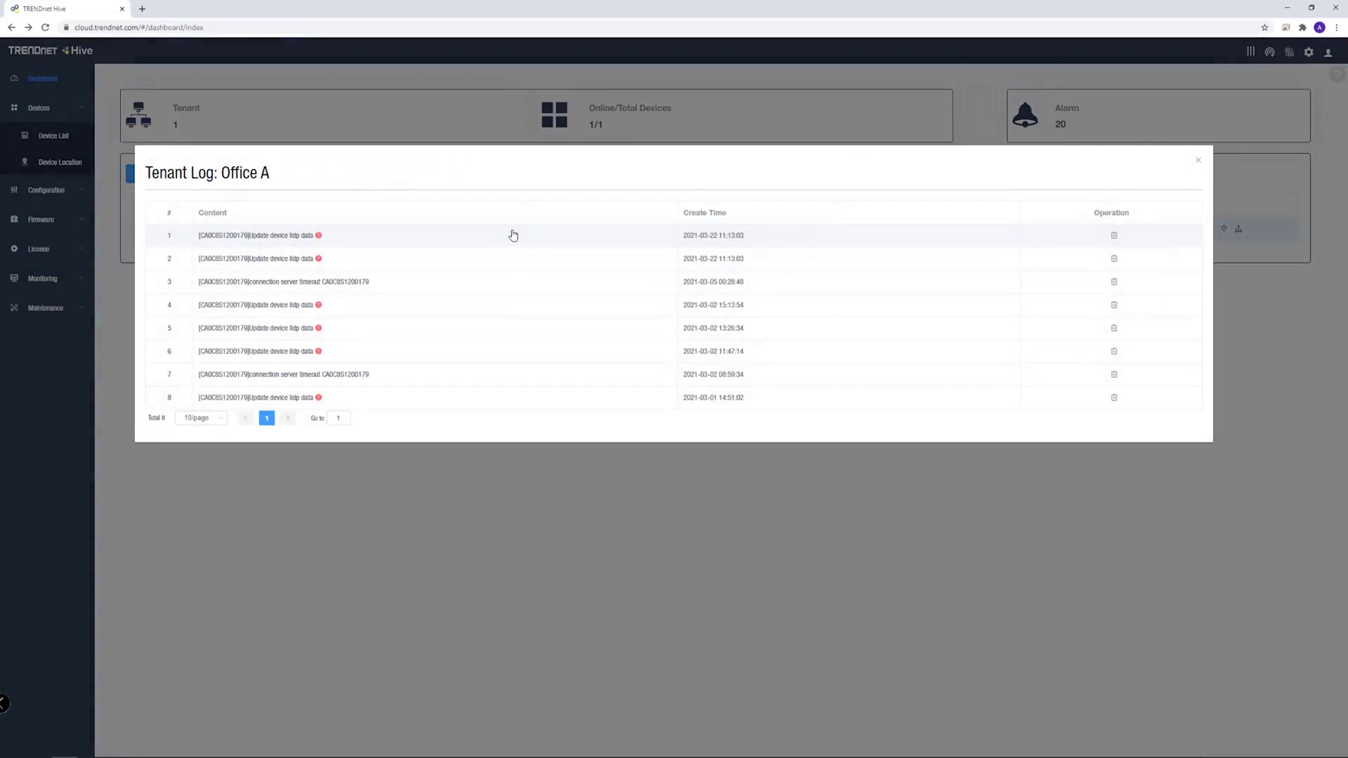
key("Escape")
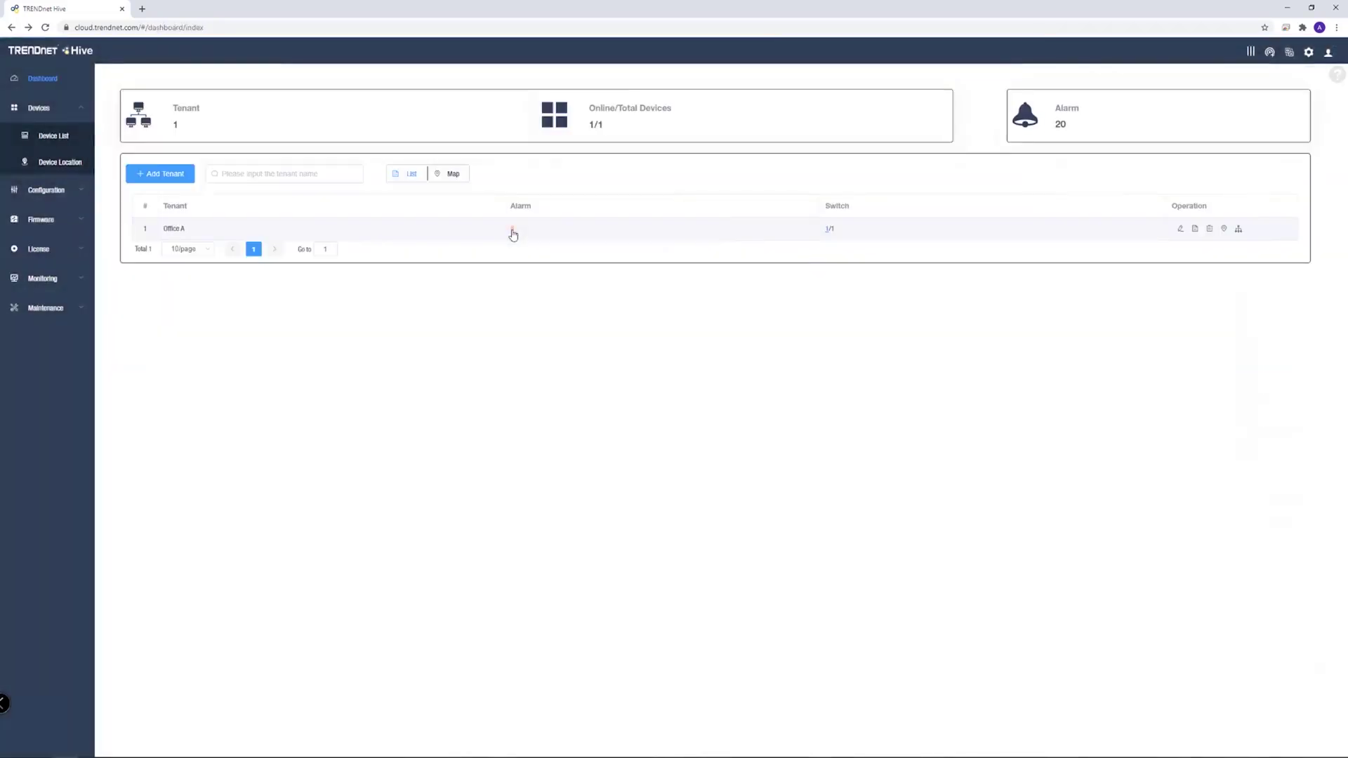
Examine Office A's network topology and location from the tenant's operations on the dashboard
left_click(1238, 229)
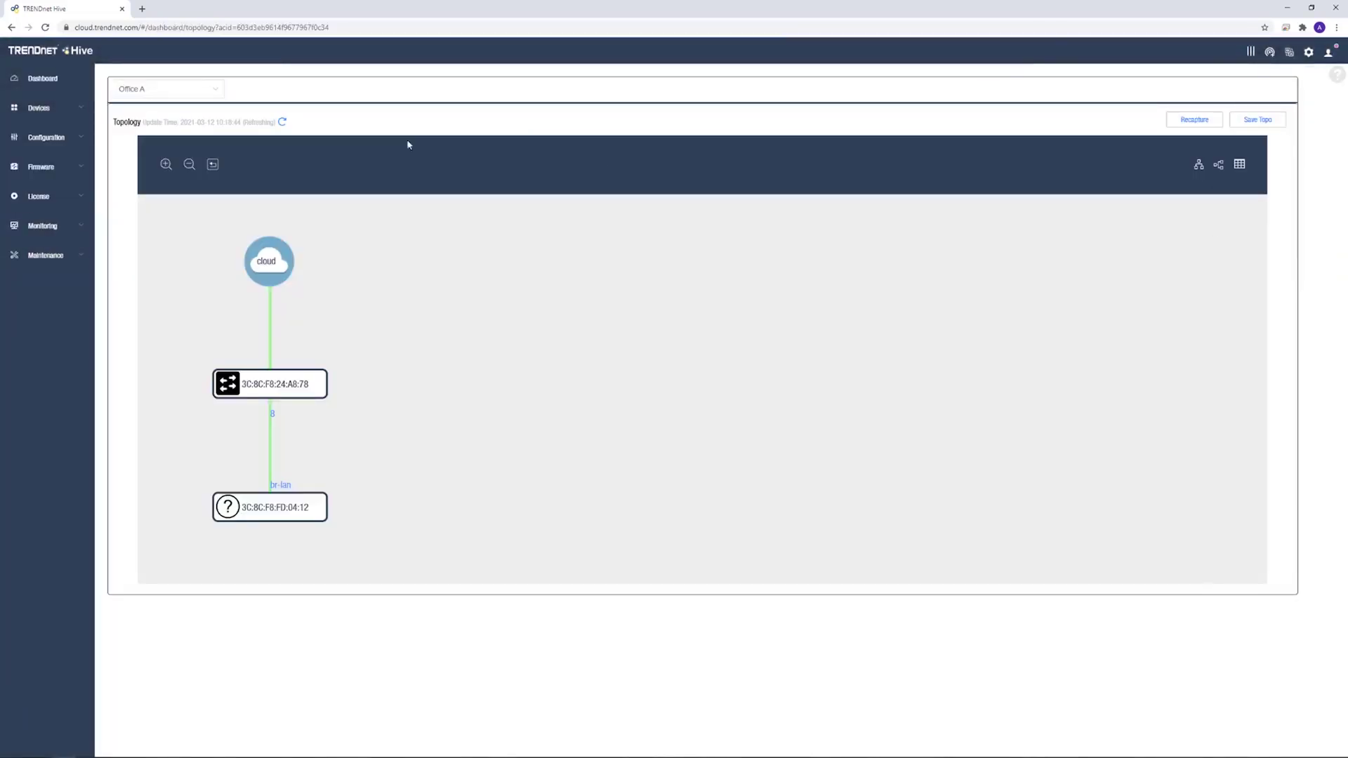
left_click(43, 79)
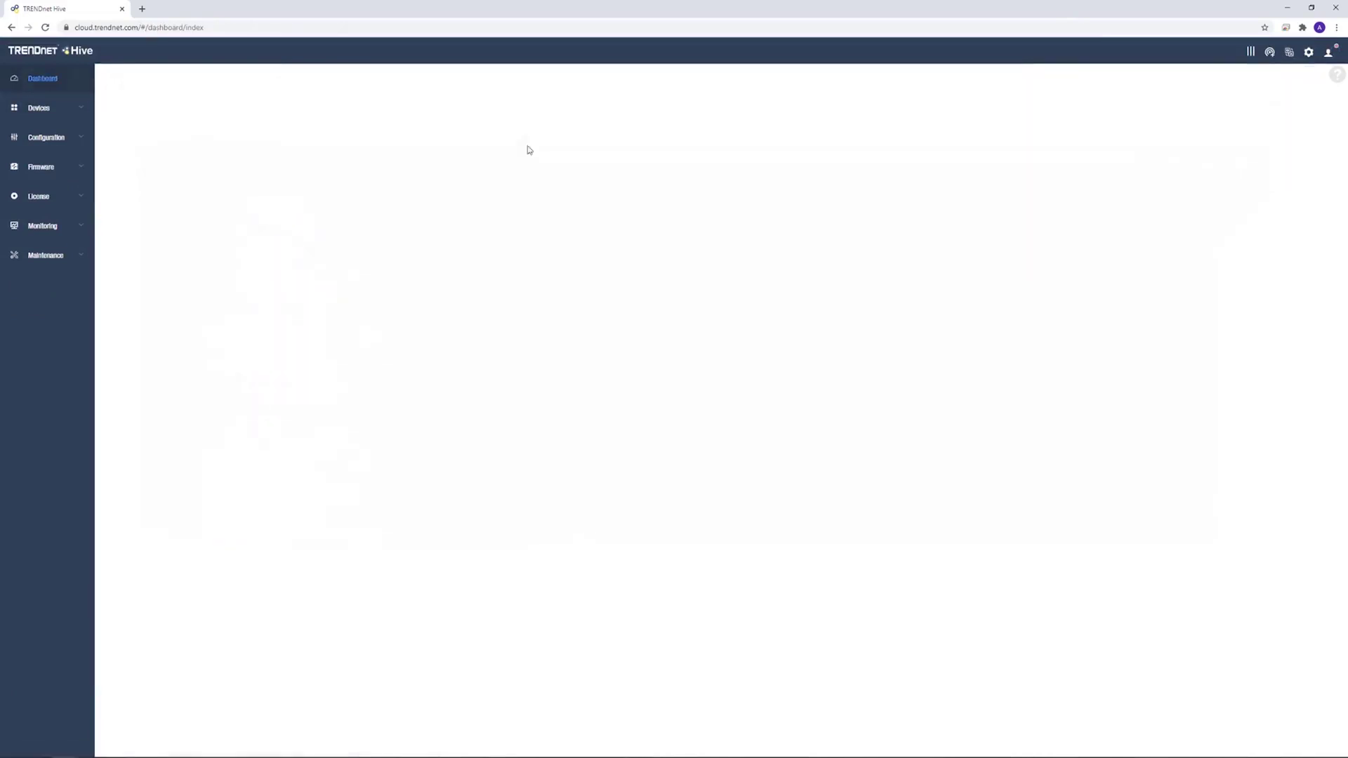
left_click(1224, 230)
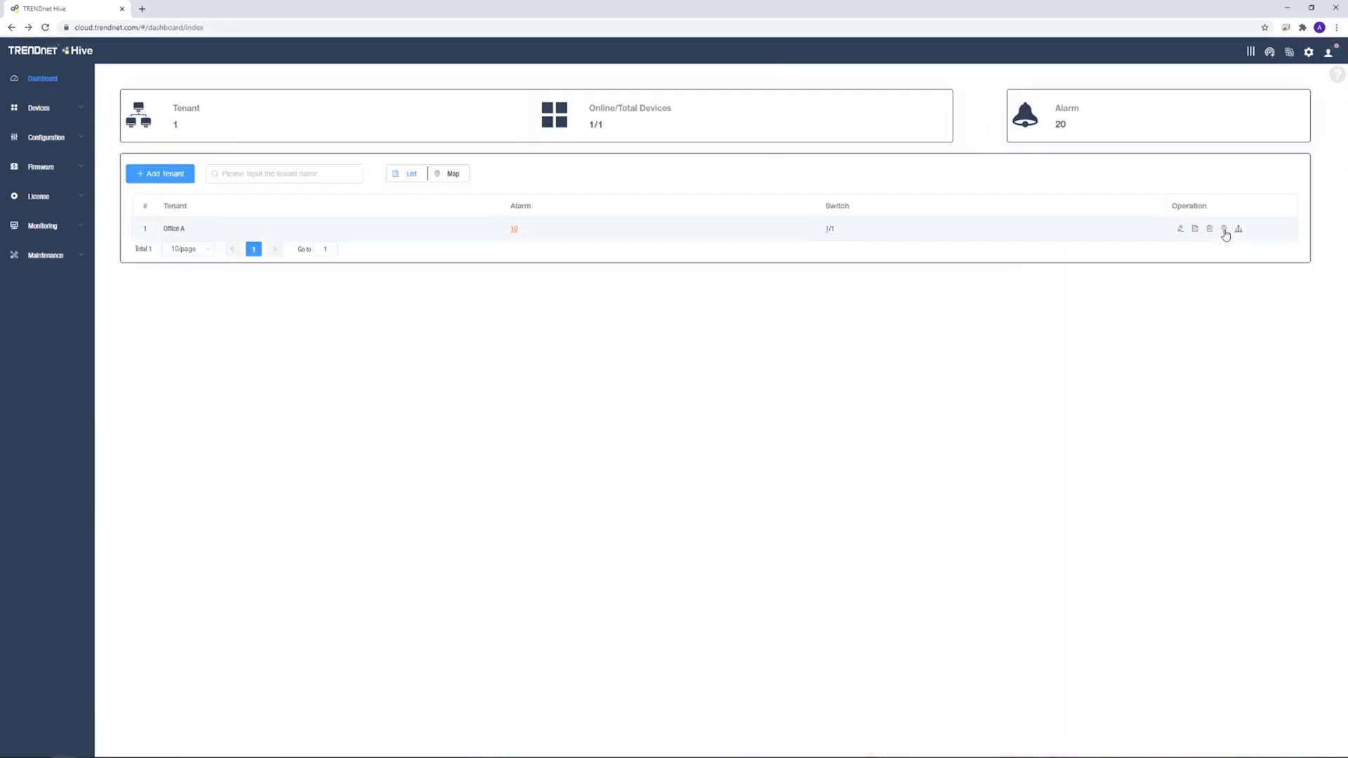
Review which devices are assigned to Office A and check the tenant's name and location settings
left_click(1193, 230)
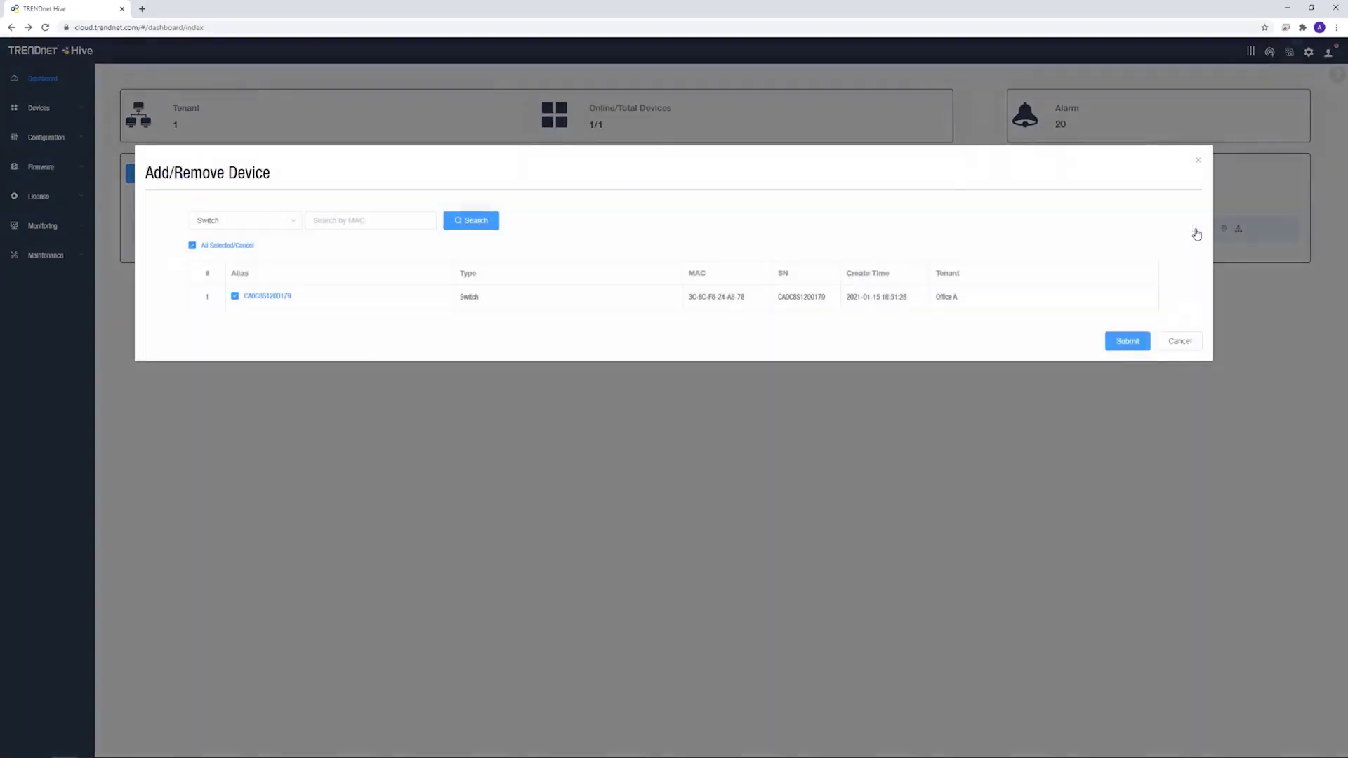
left_click(1180, 341)
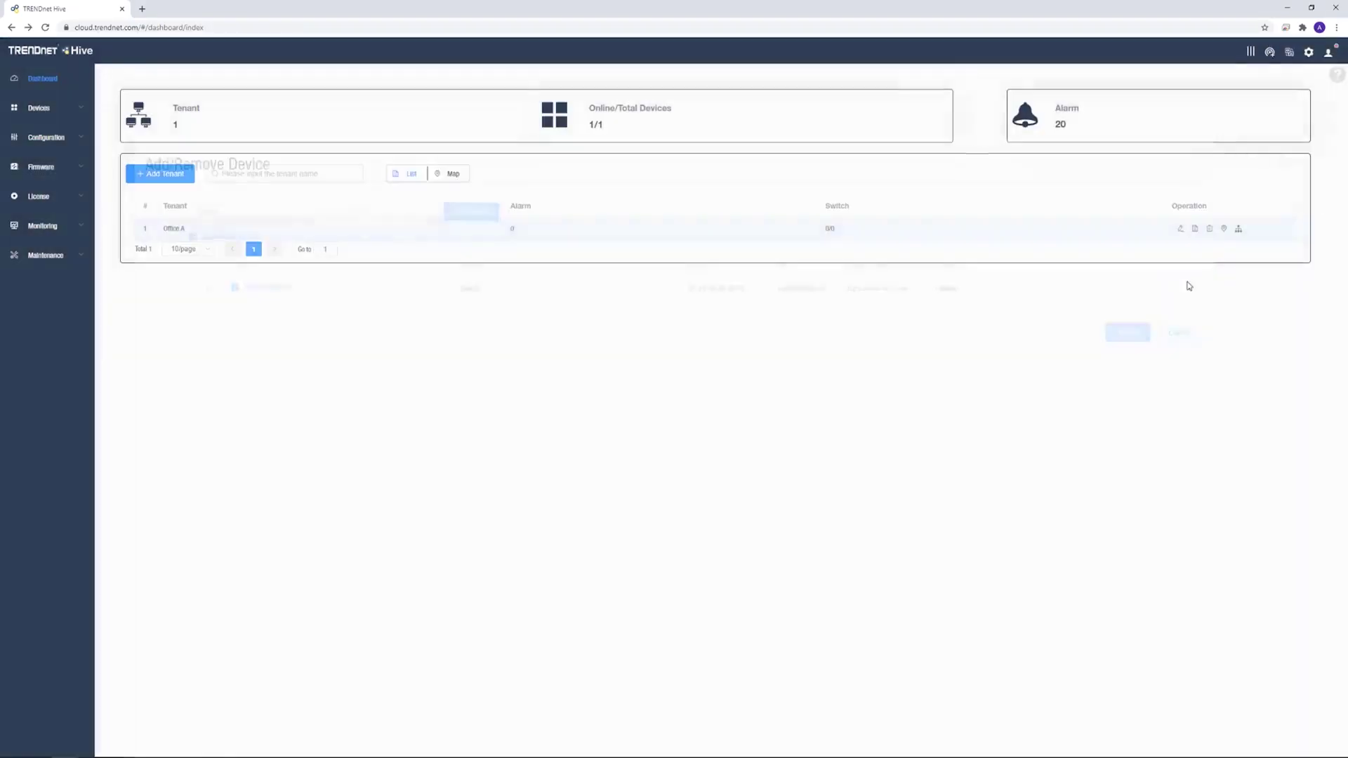
left_click(1181, 230)
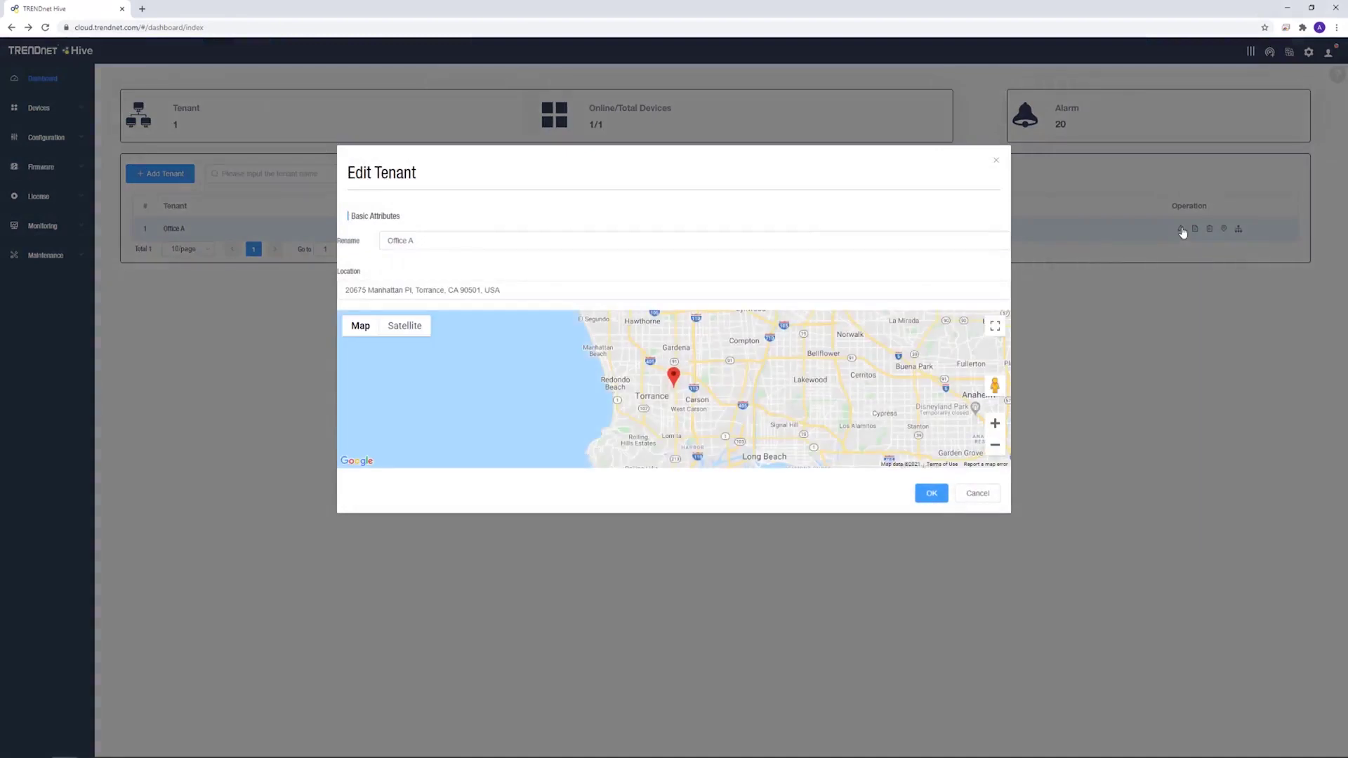
left_click(931, 493)
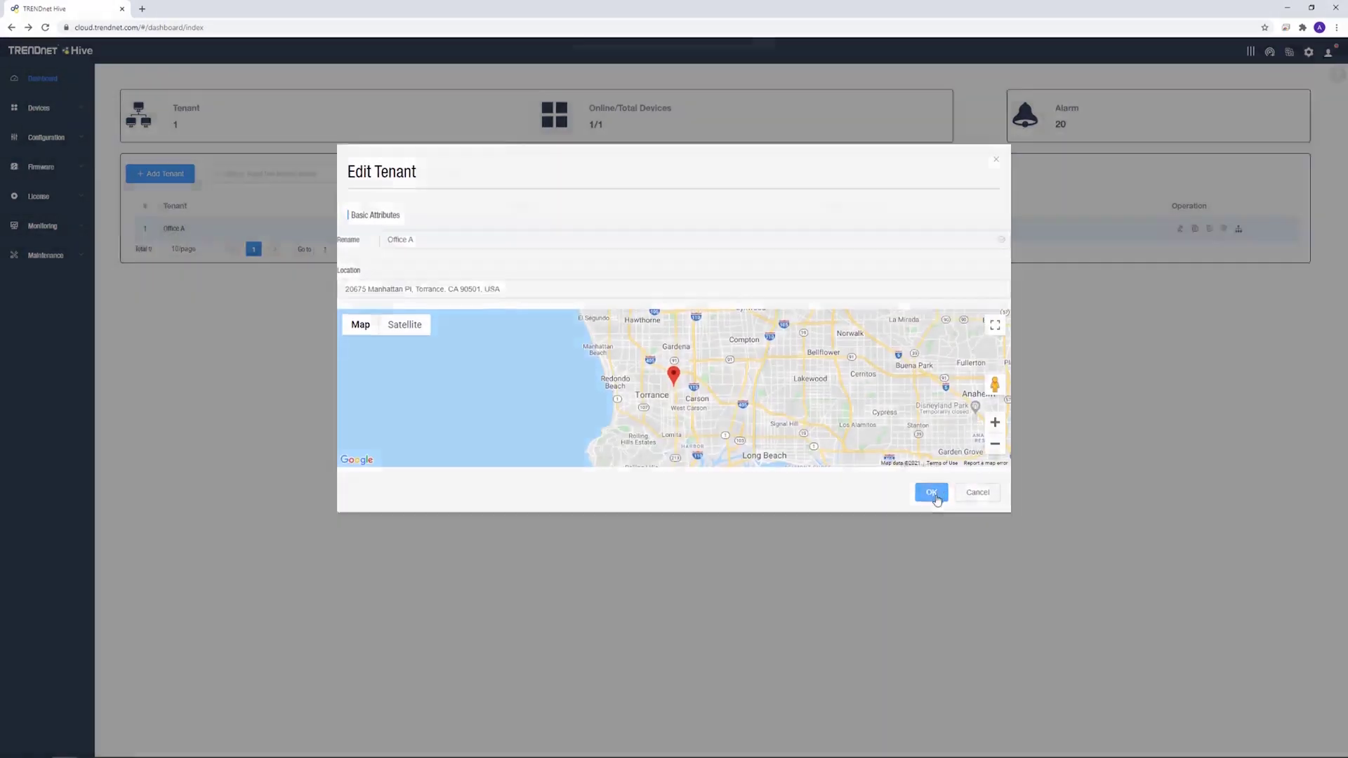
View the alarm log for the whole account and return to the dashboard
left_click(1035, 119)
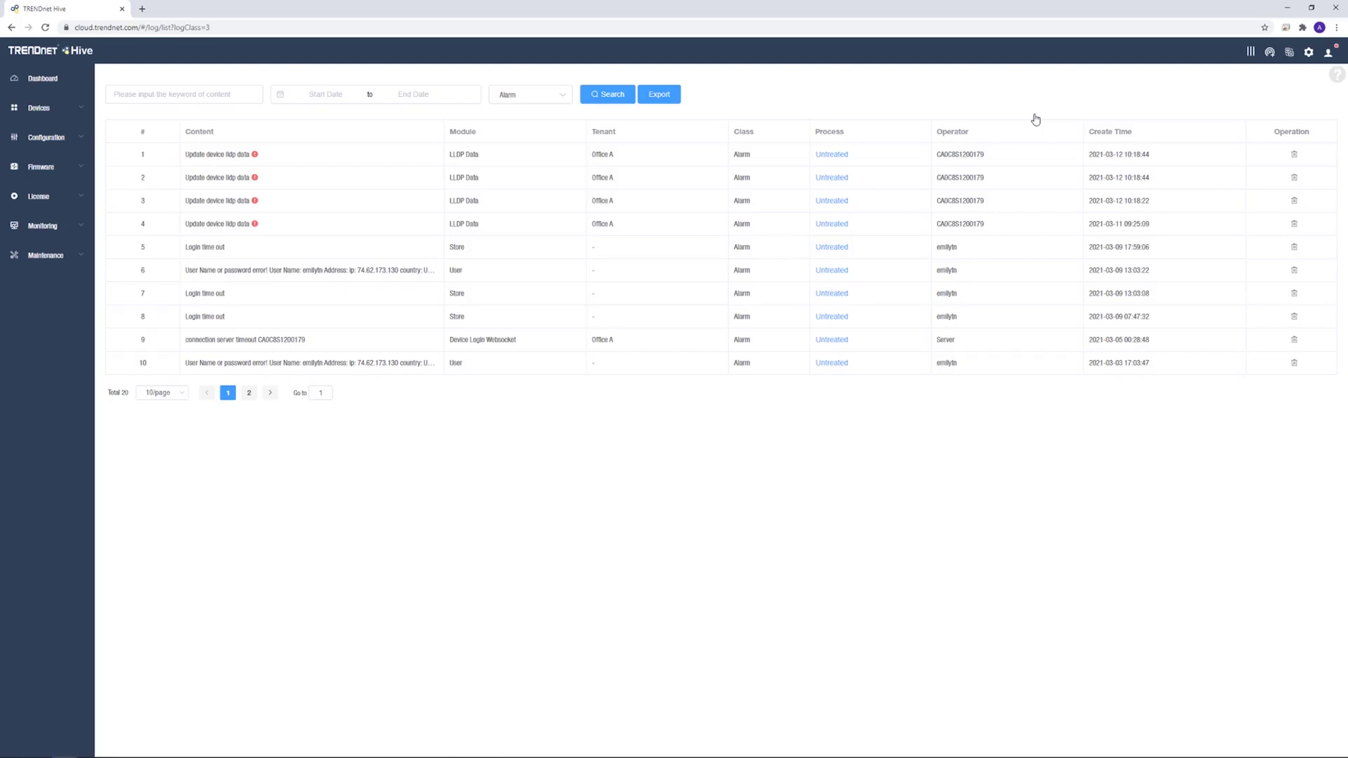
key("alt+Left")
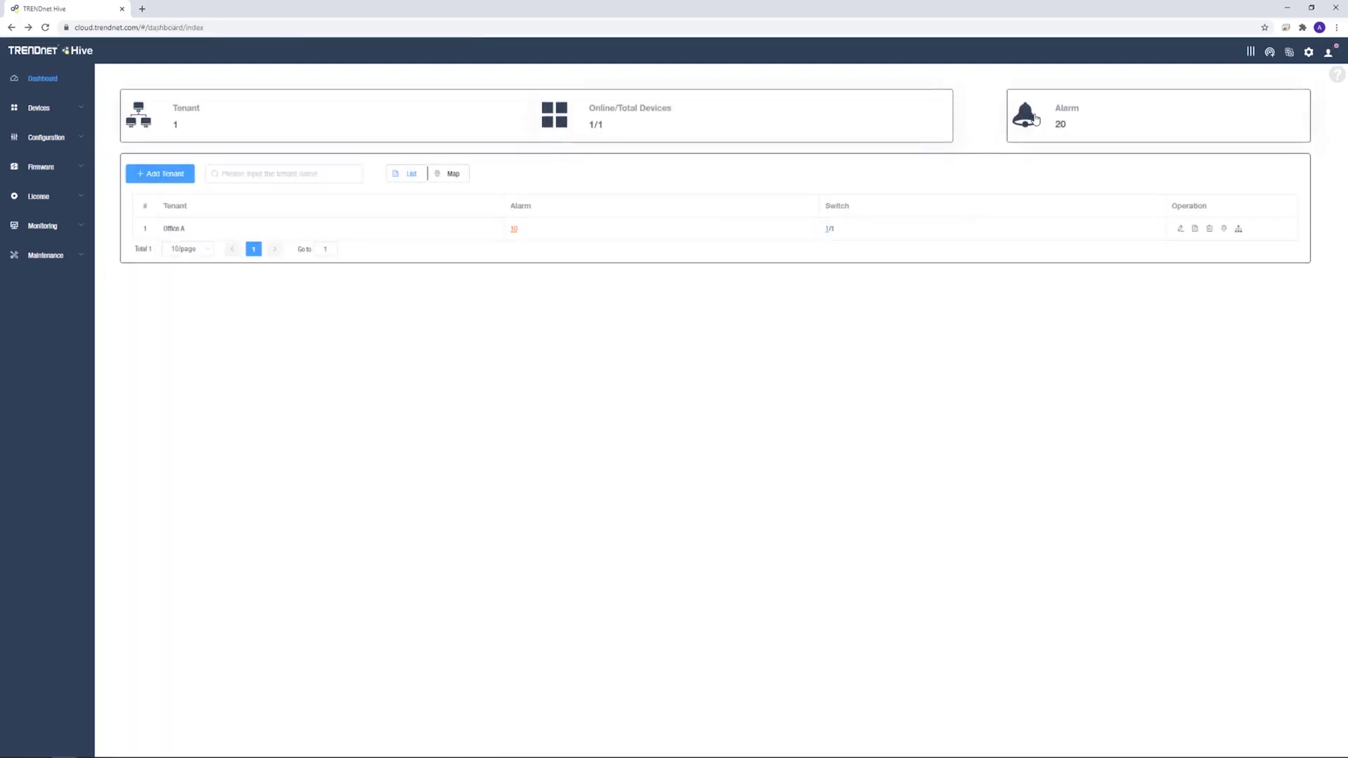
View the list of Office A's devices and the map of device locations
left_click(63, 110)
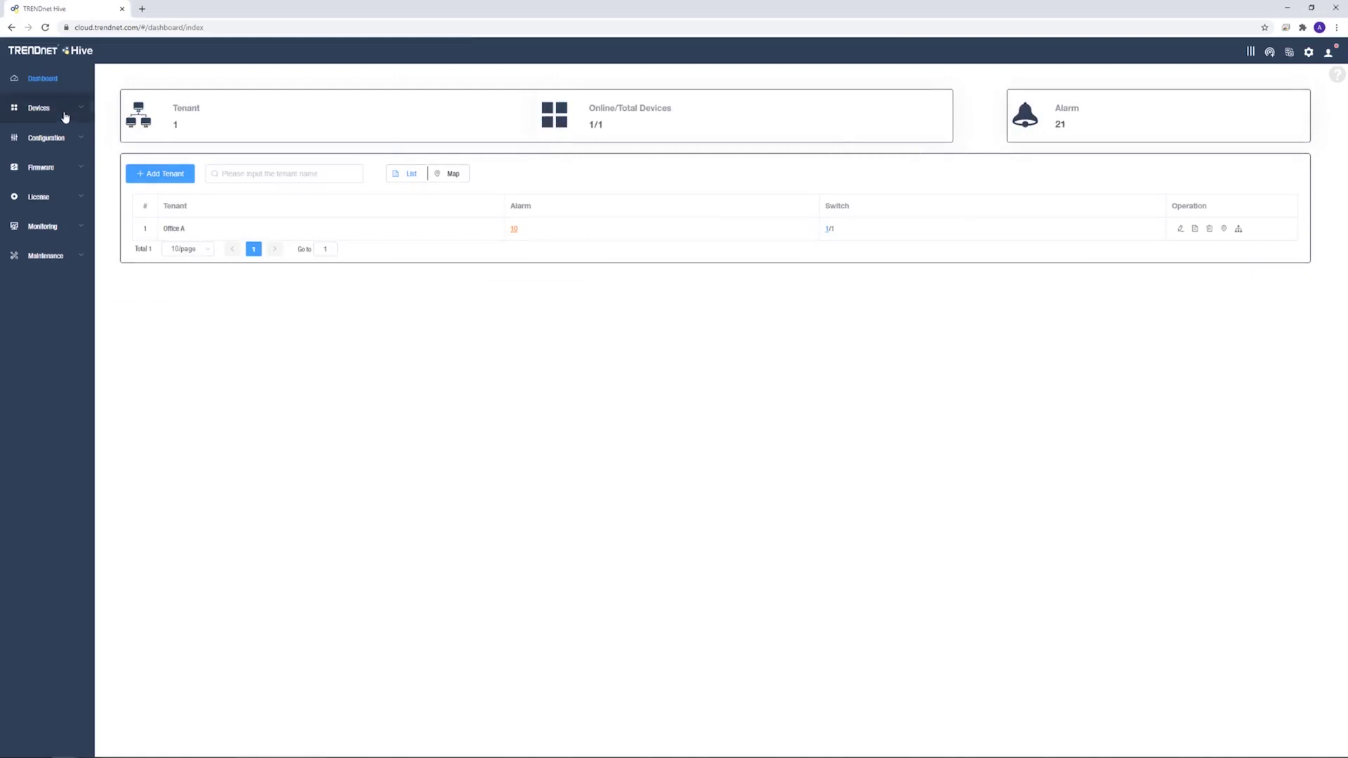
left_click(56, 137)
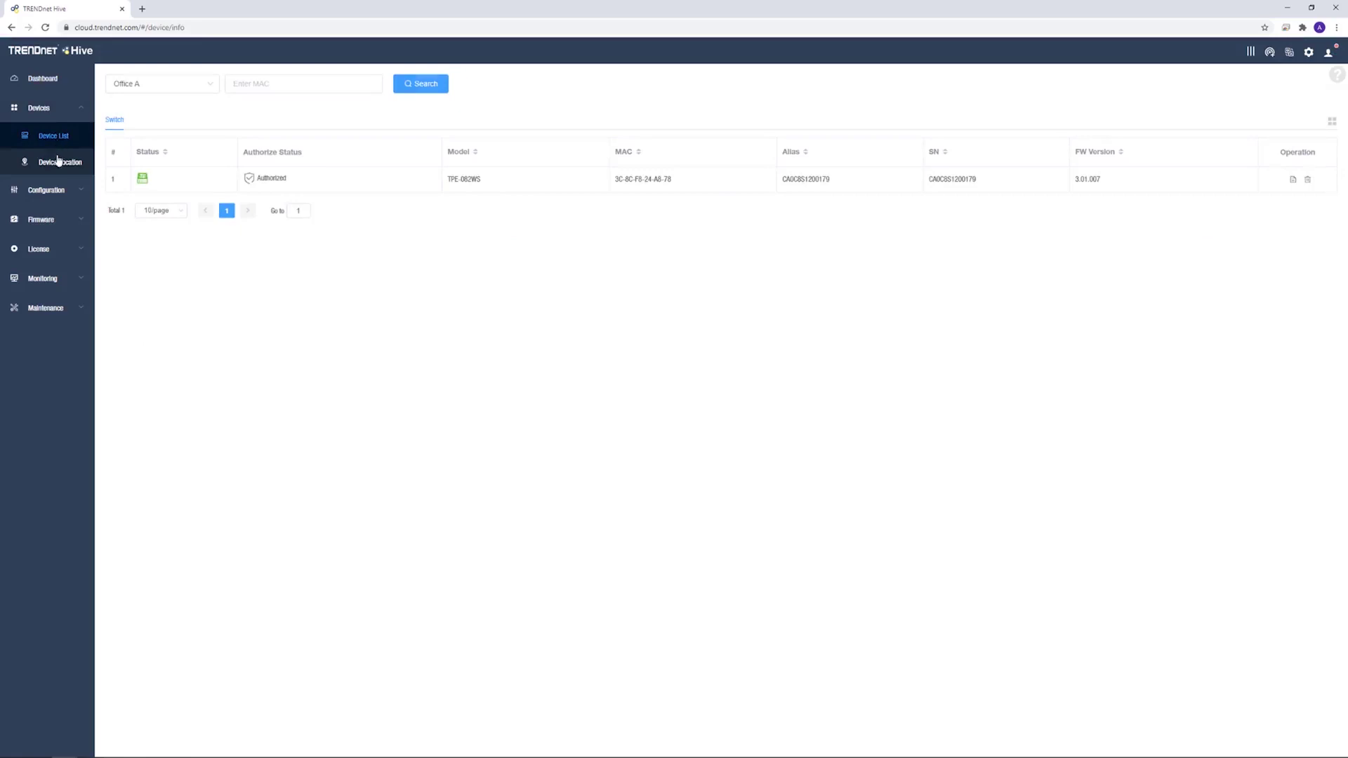
left_click(59, 165)
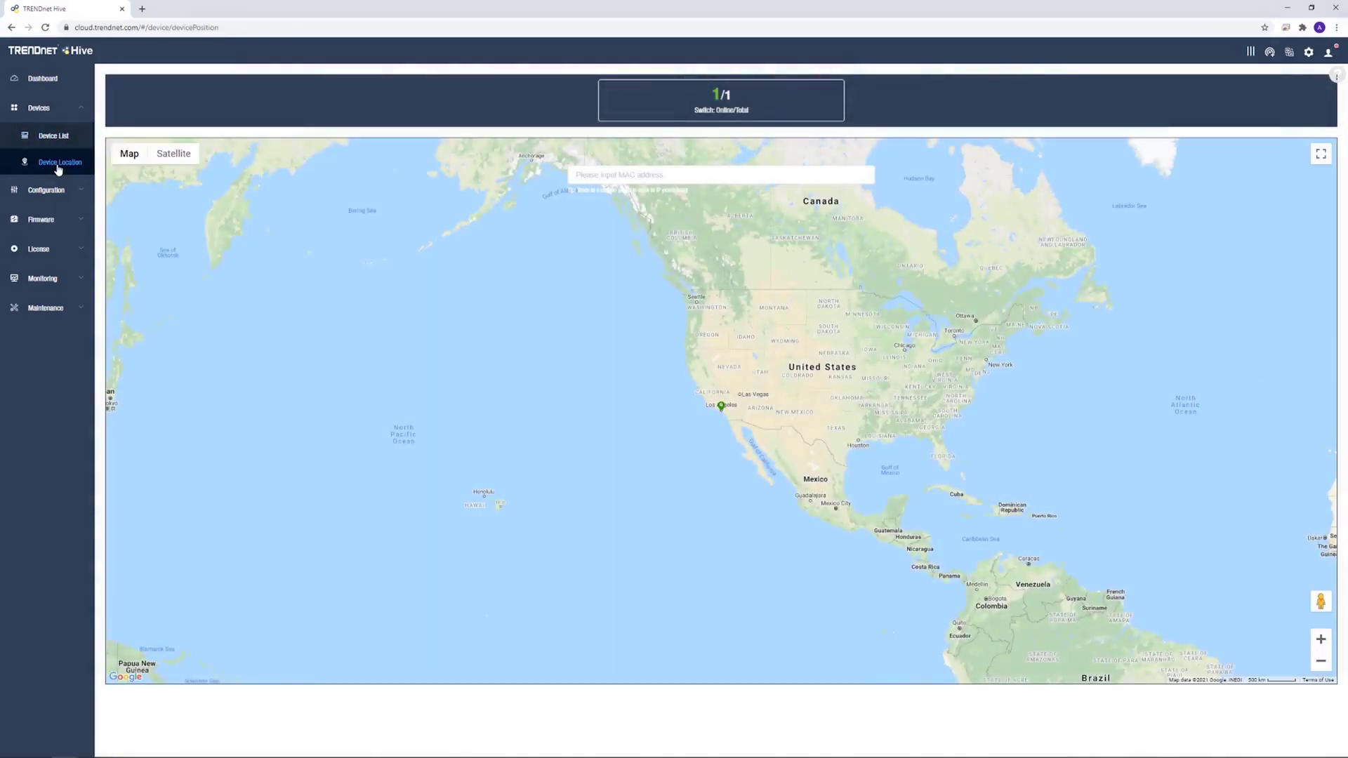
Open the TPE-082WS switch's configuration from the device list and examine its Network, PoE and System options
left_click(70, 140)
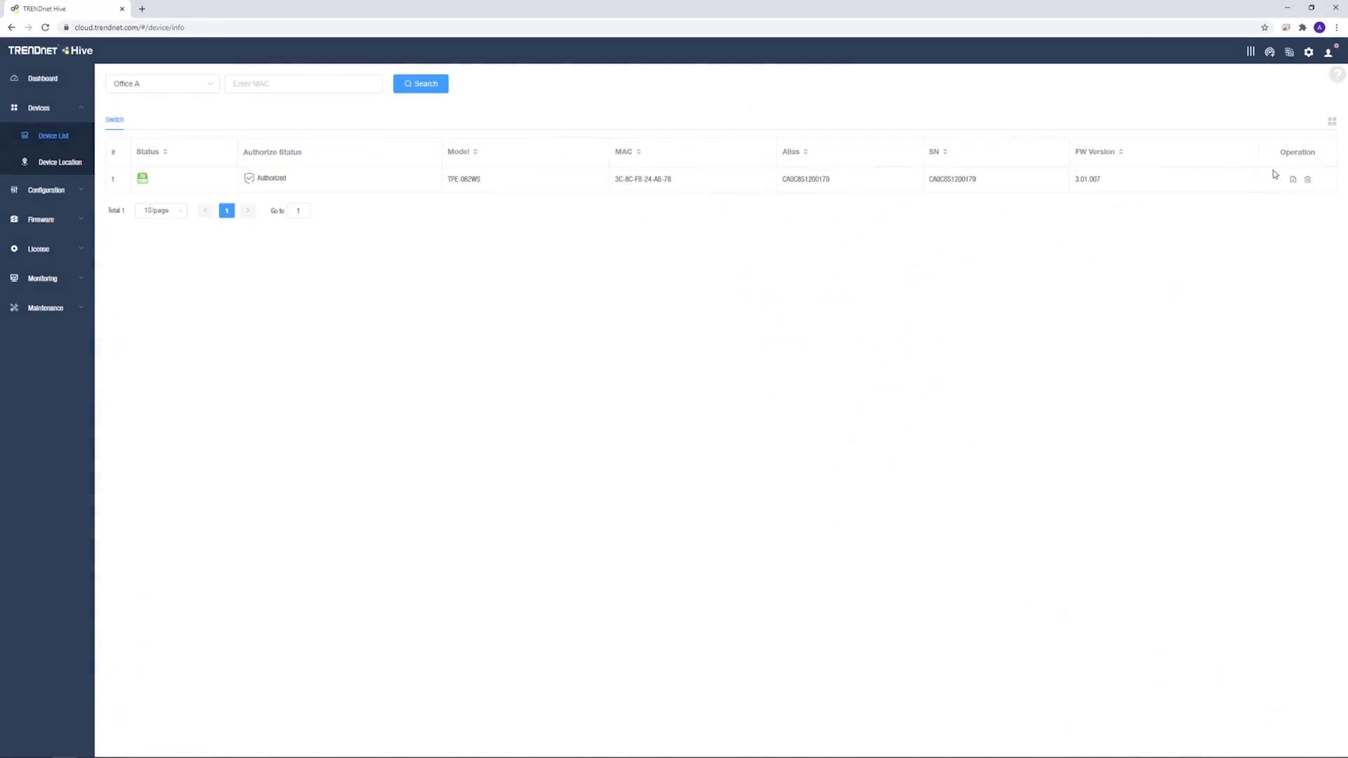
left_click(1292, 180)
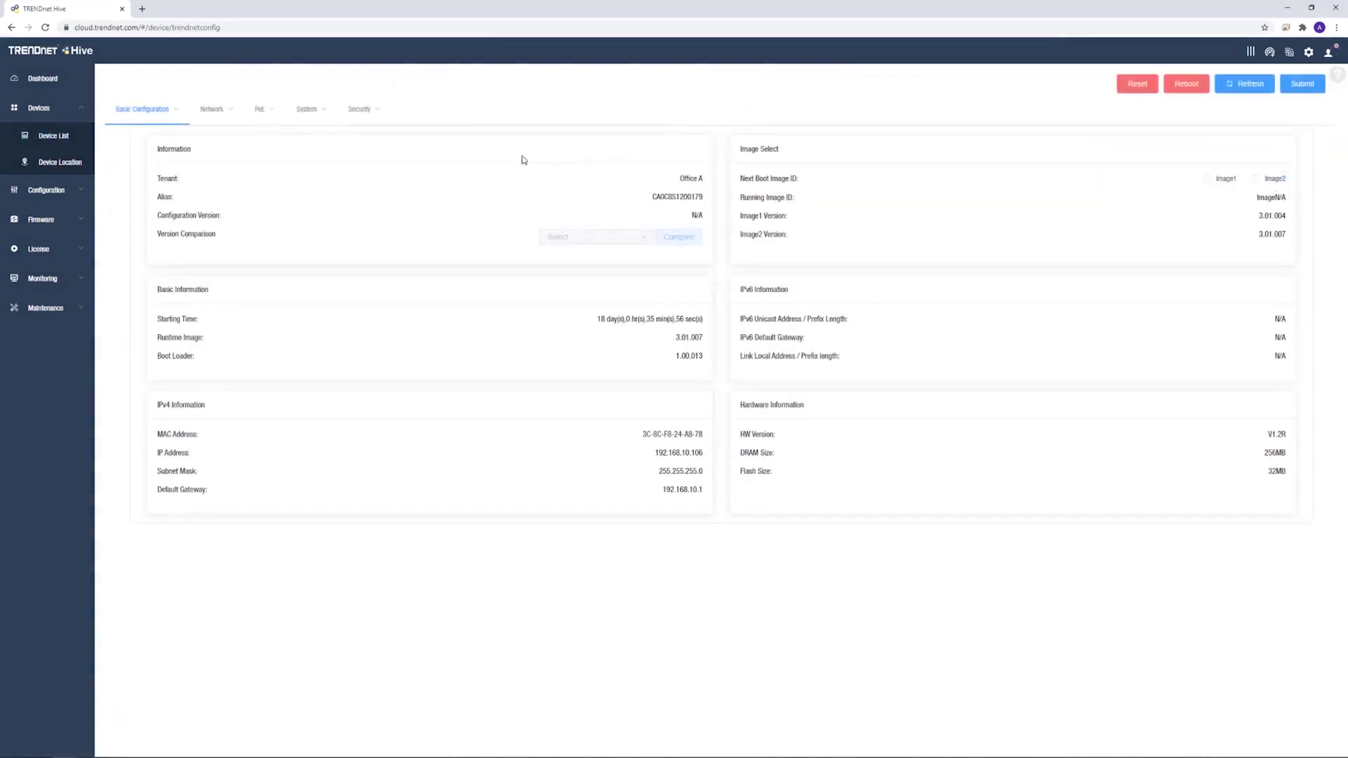
mouse_move(222, 119)
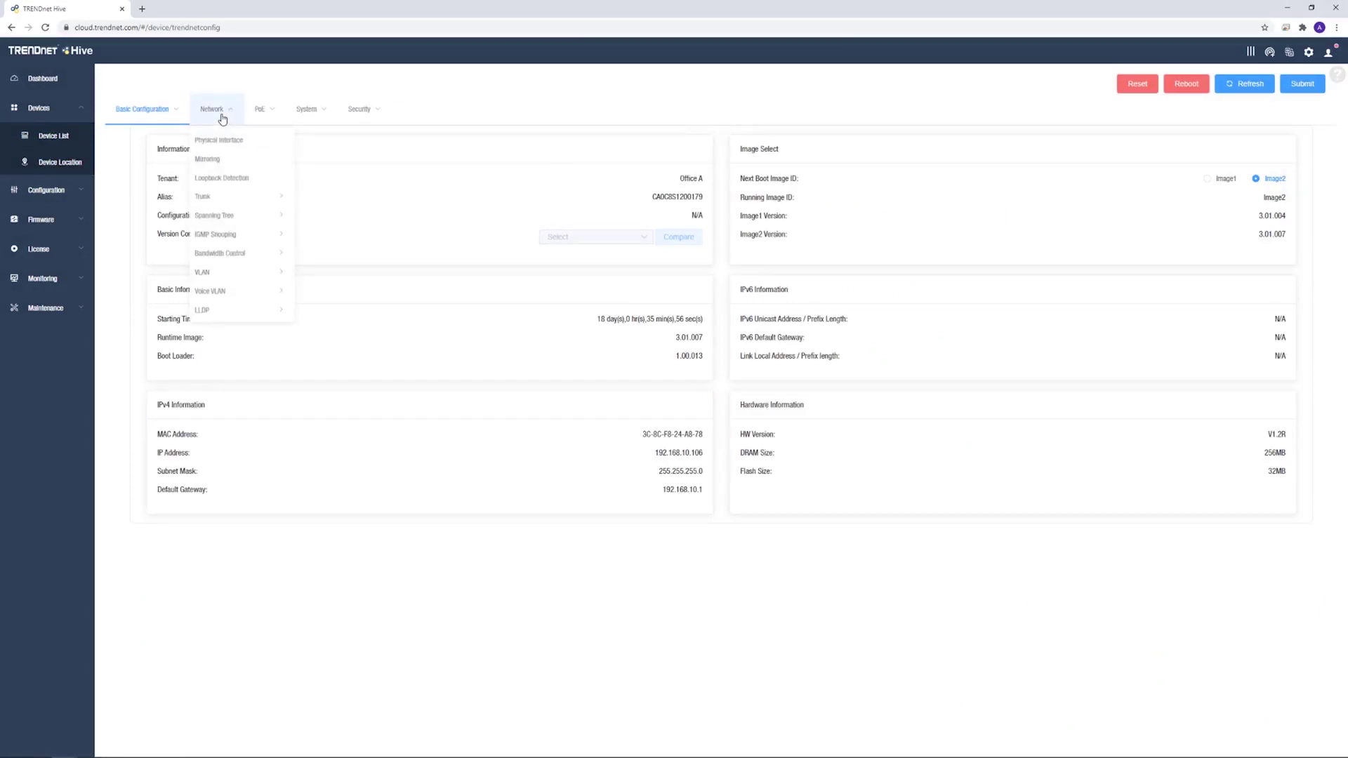
mouse_move(280, 122)
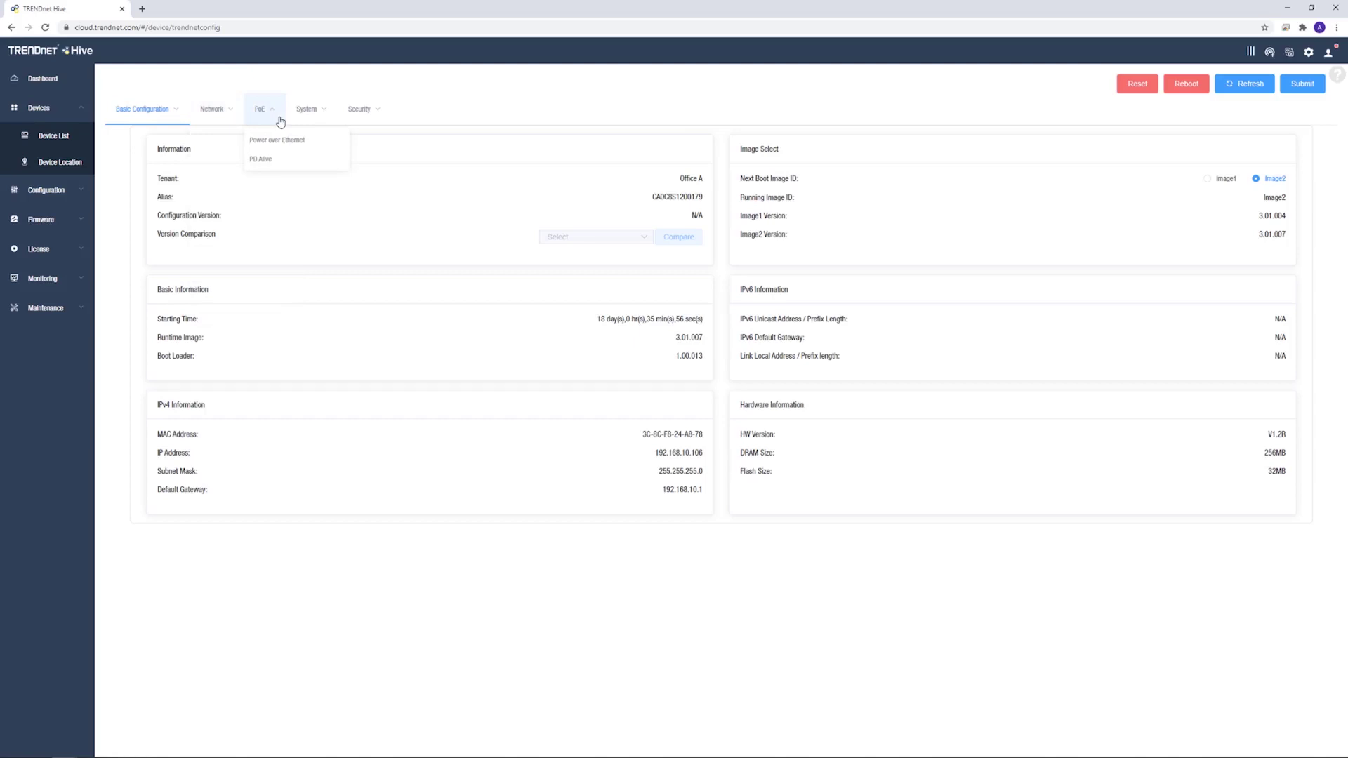
mouse_move(320, 117)
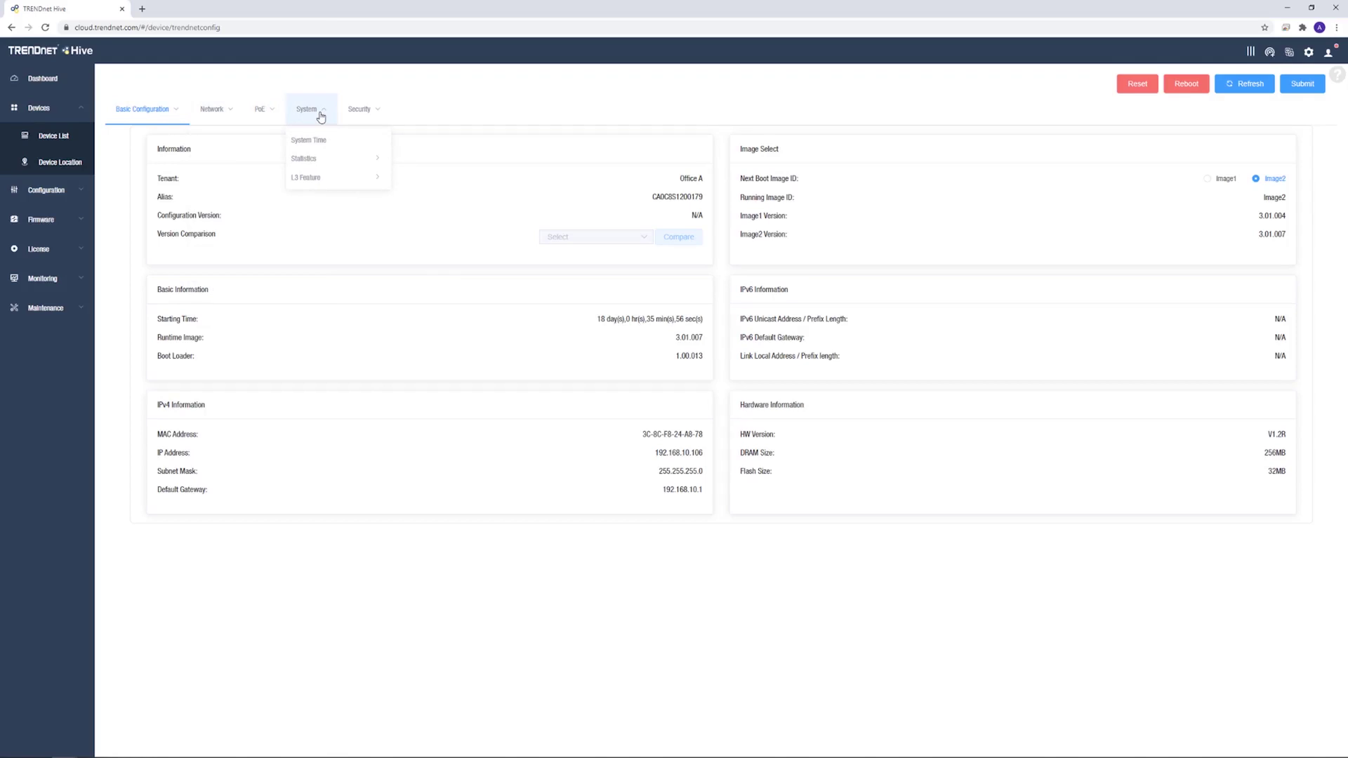
Preview the form for creating a new switch configuration and return to the configuration creation page
left_click(46, 190)
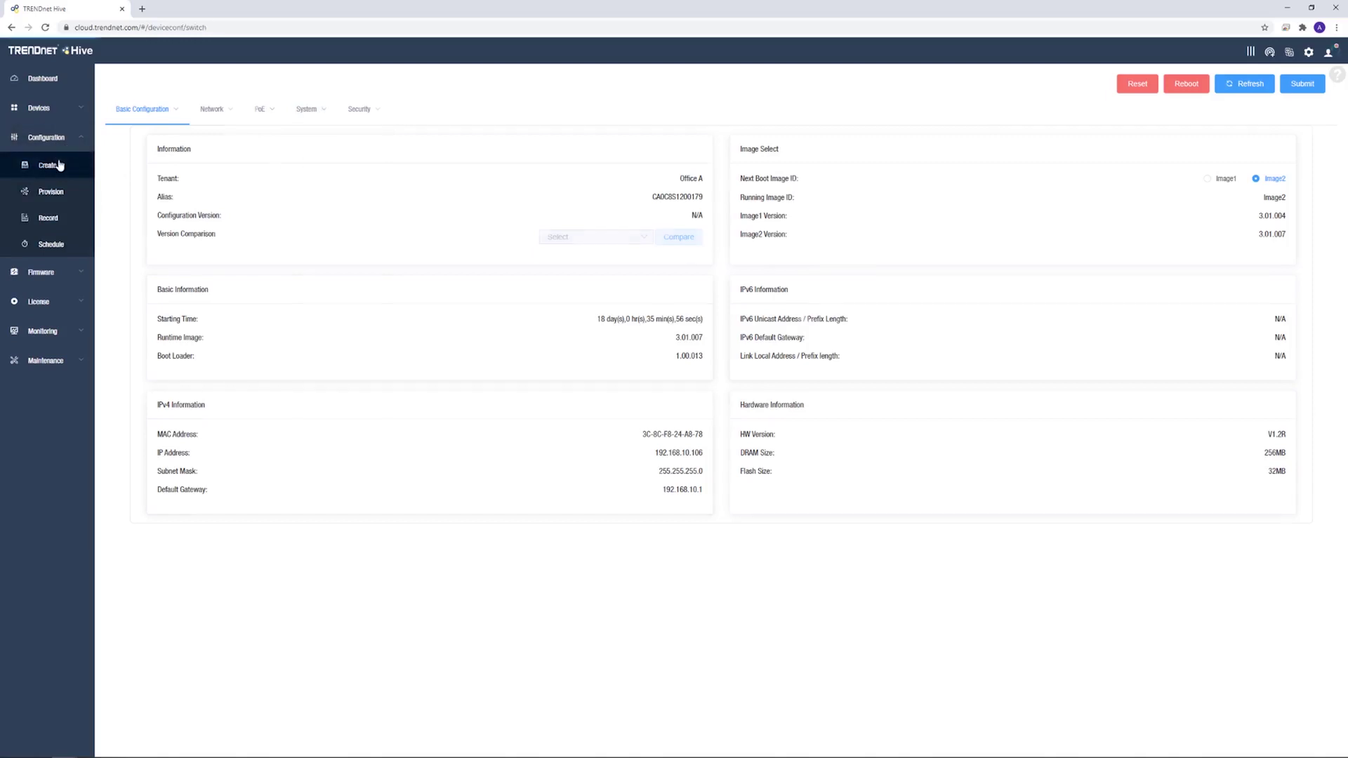
left_click(60, 165)
left_click(204, 86)
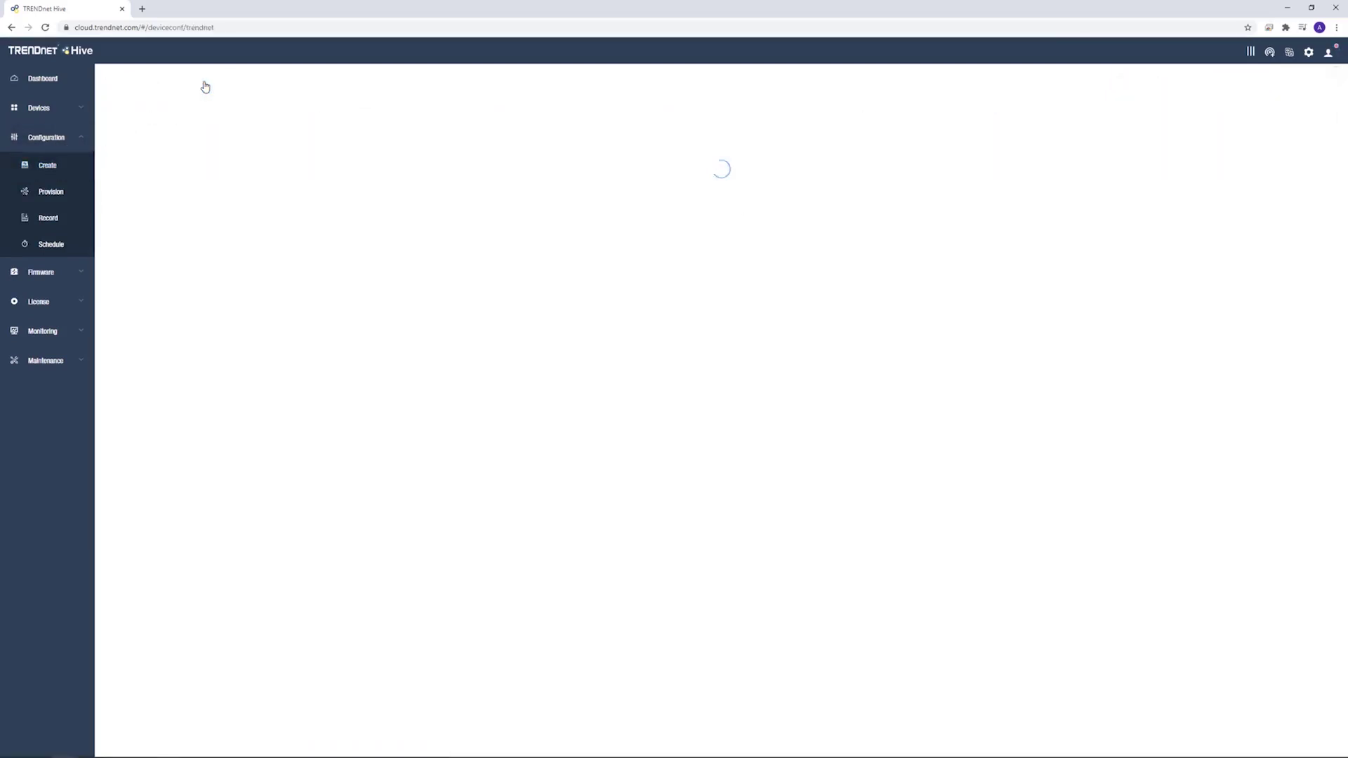
left_click(59, 168)
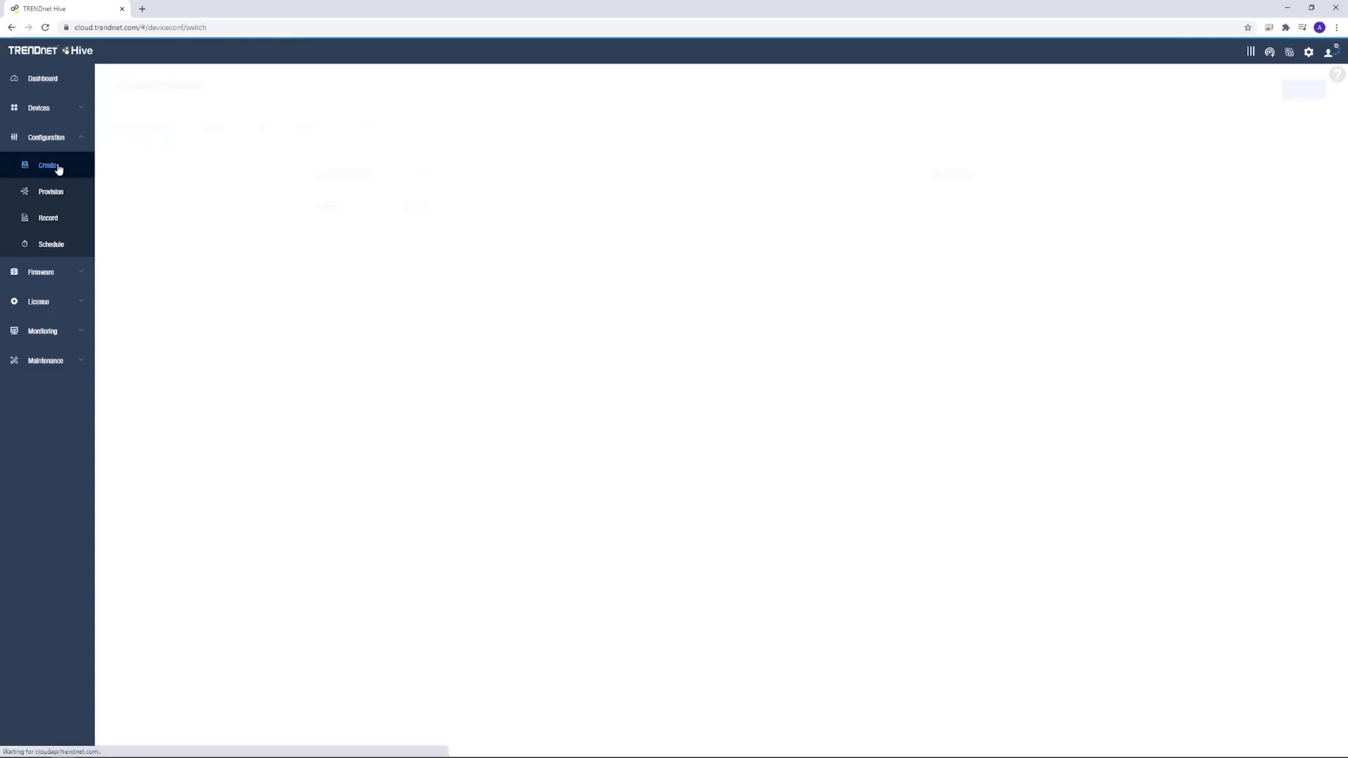
Set up a configuration provision for Office A with the file TPE-082WS PoE settings 1.0 and select the online switch
left_click(64, 192)
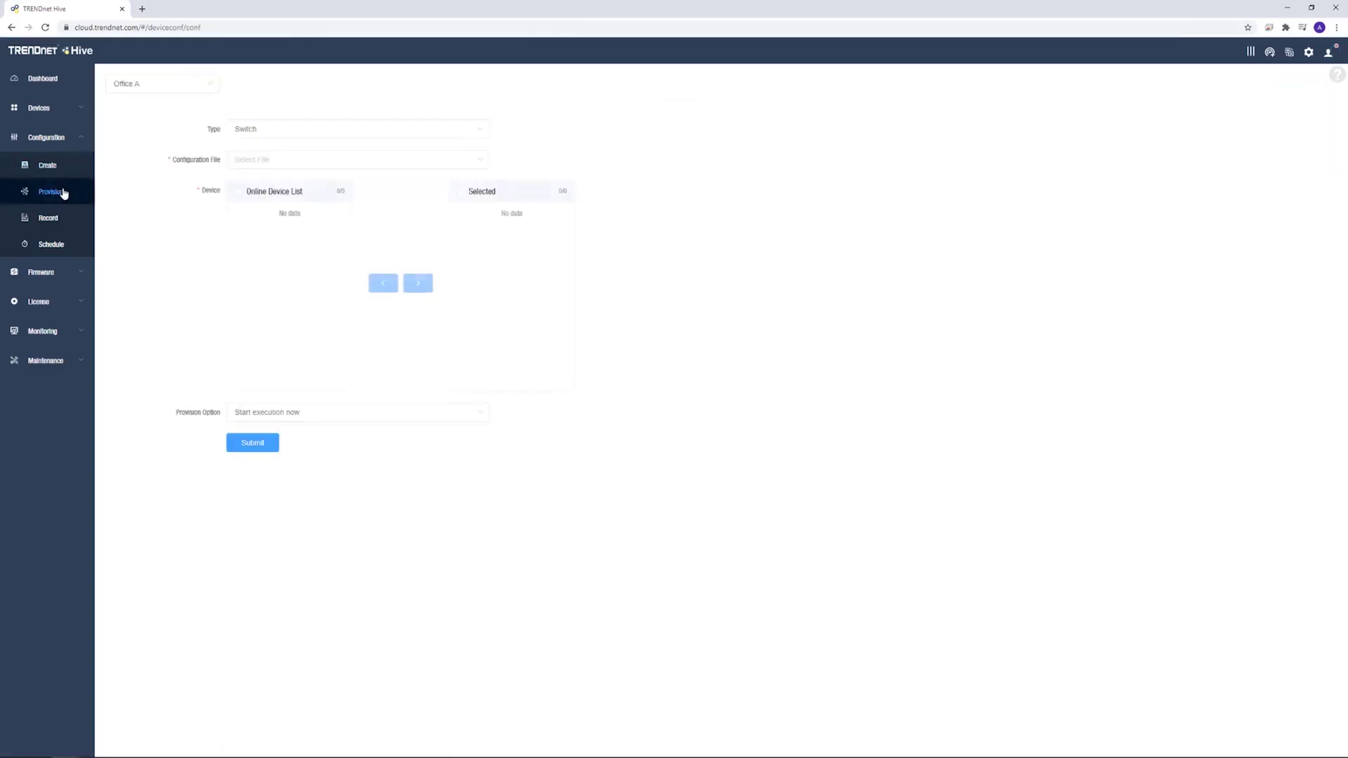
left_click(267, 160)
left_click(258, 186)
left_click(238, 213)
left_click(417, 283)
left_click(270, 415)
left_click(254, 459)
left_click(252, 449)
left_click(268, 607)
left_click(379, 673)
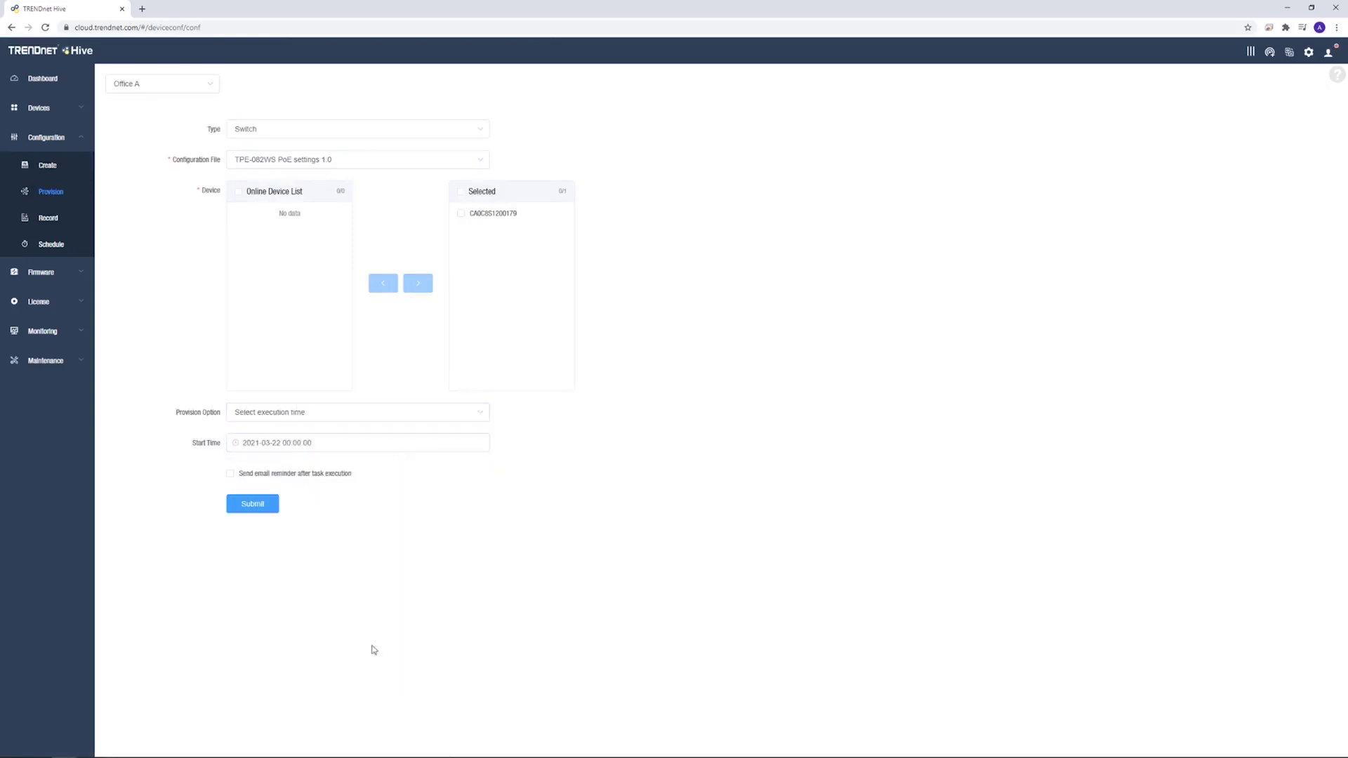
left_click(271, 509)
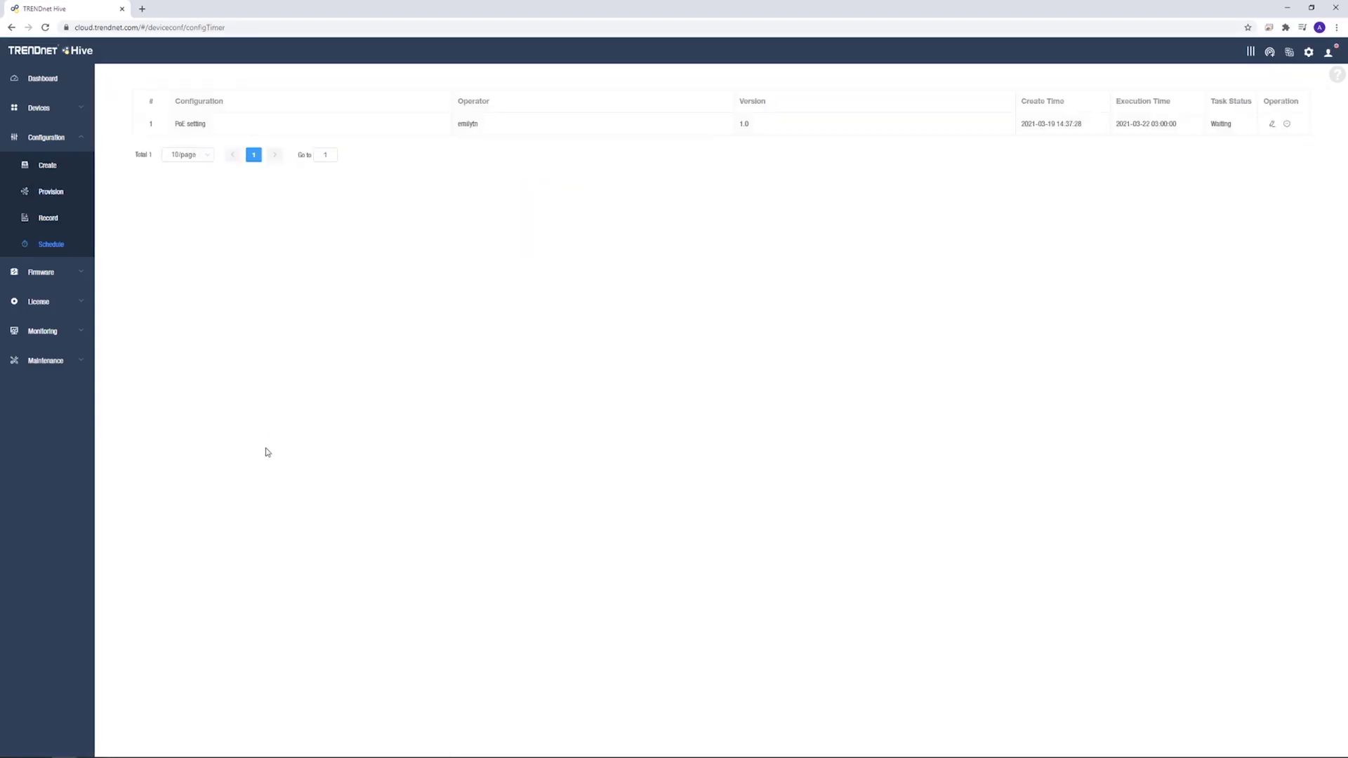
Review the available firmware information and select Office A's online switch for a firmware provision with version 3.01.007
left_click(49, 273)
left_click(56, 195)
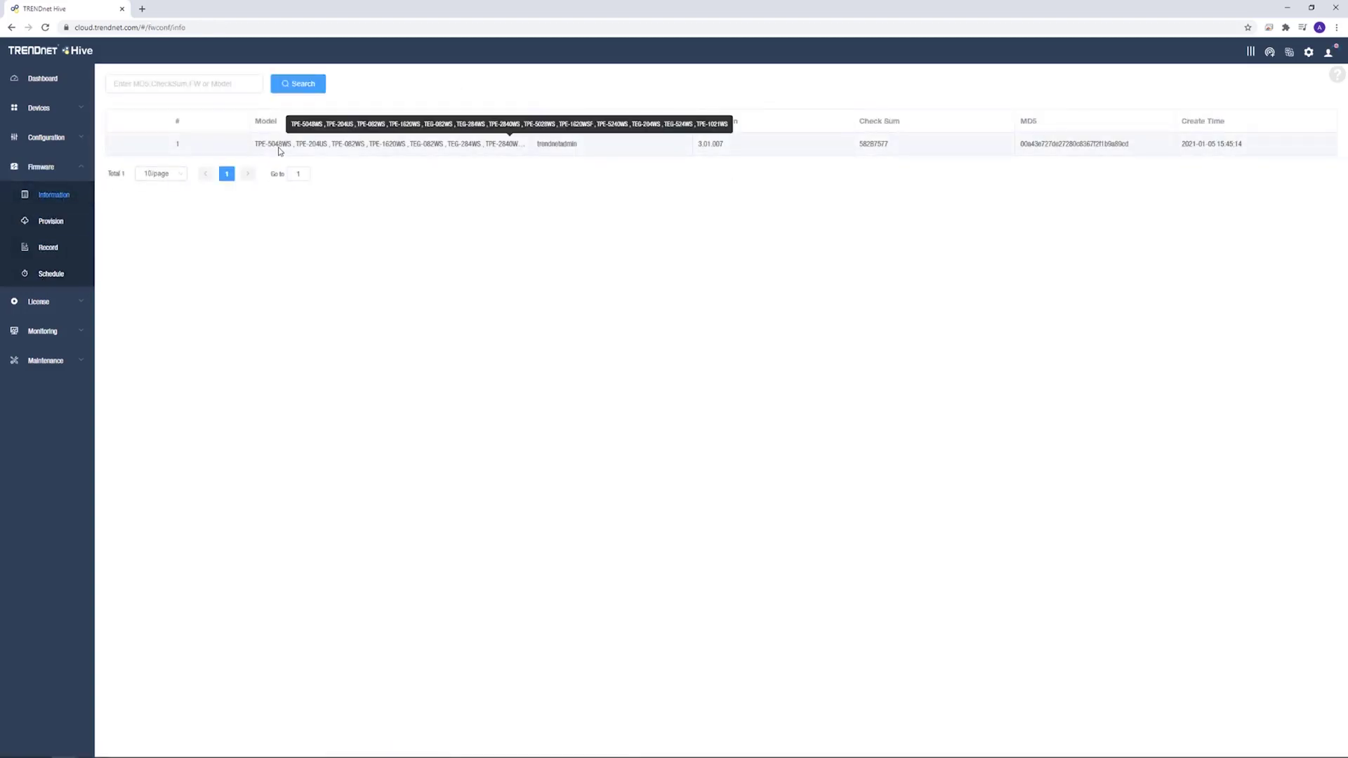
left_click(51, 222)
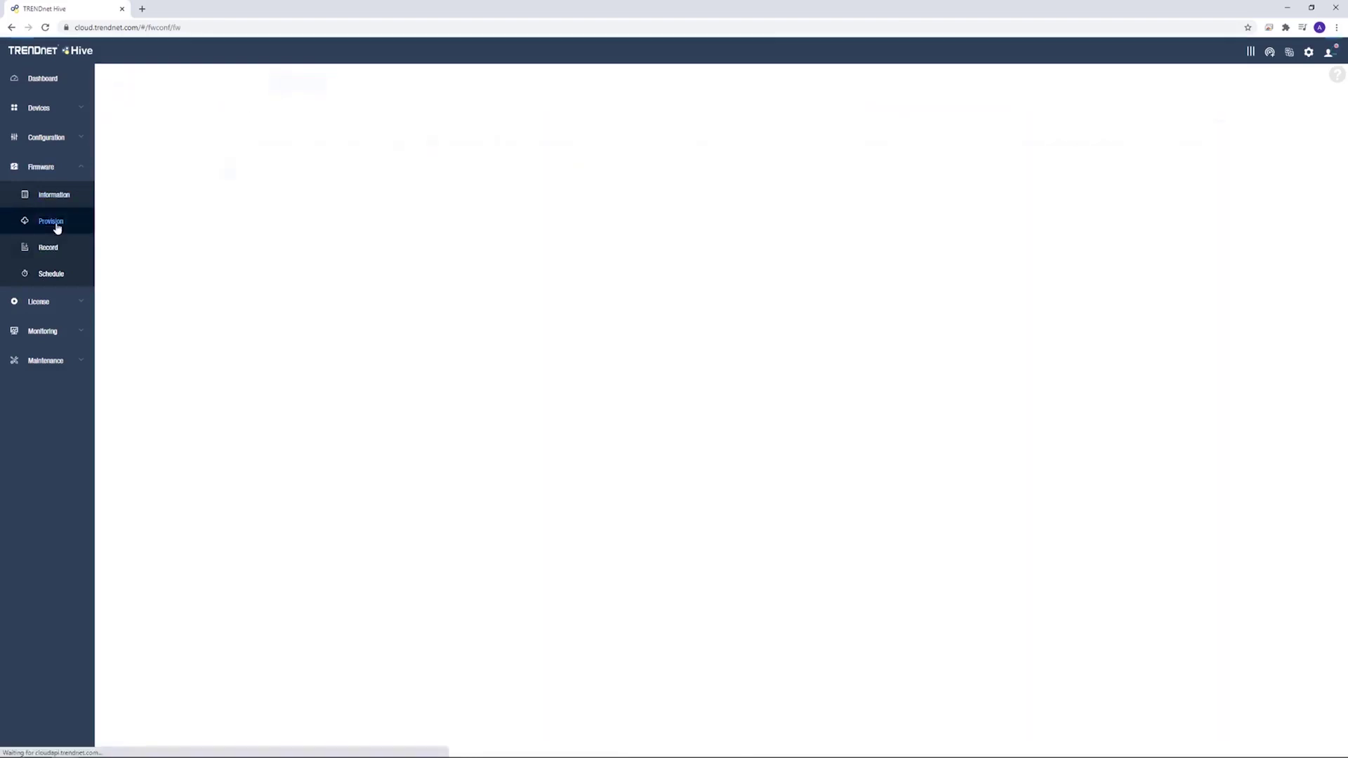
left_click(240, 213)
left_click(418, 283)
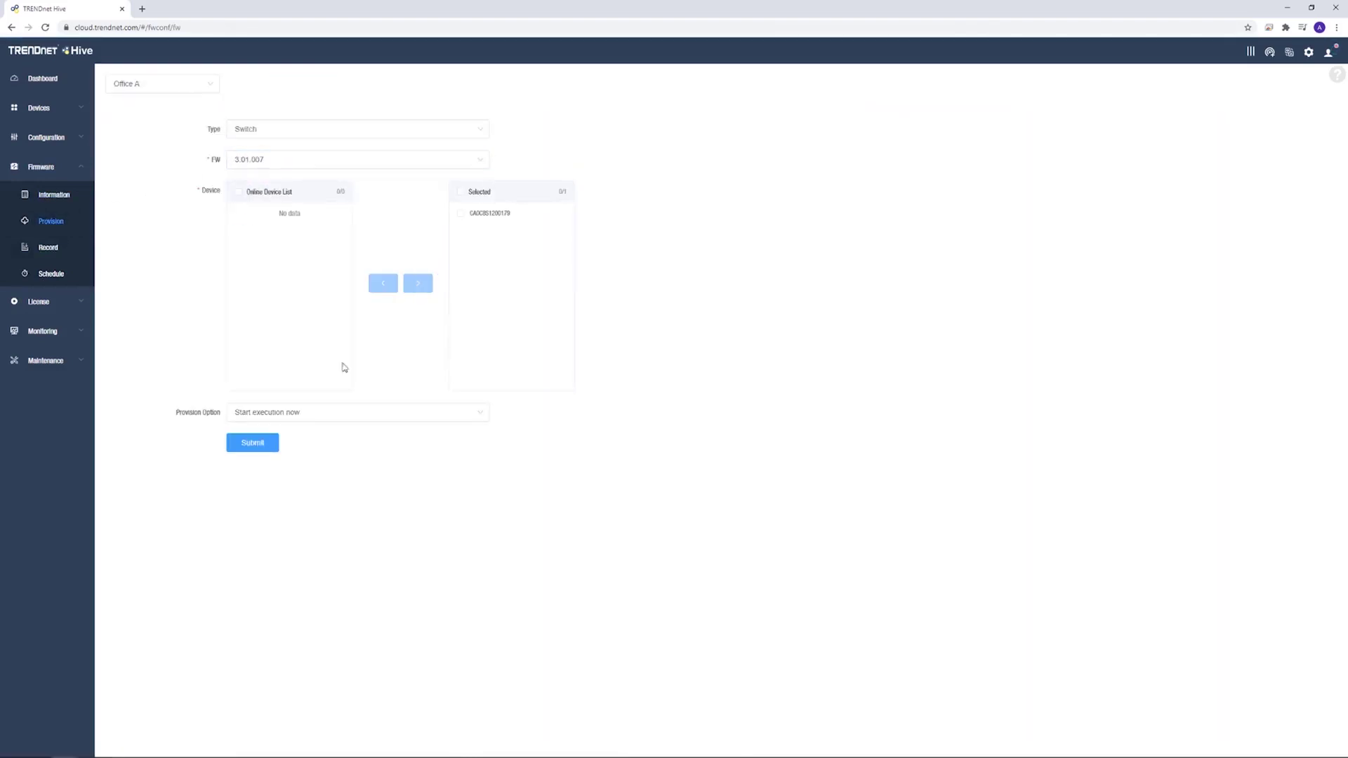
left_click(286, 414)
left_click(274, 449)
left_click(272, 443)
left_click(268, 605)
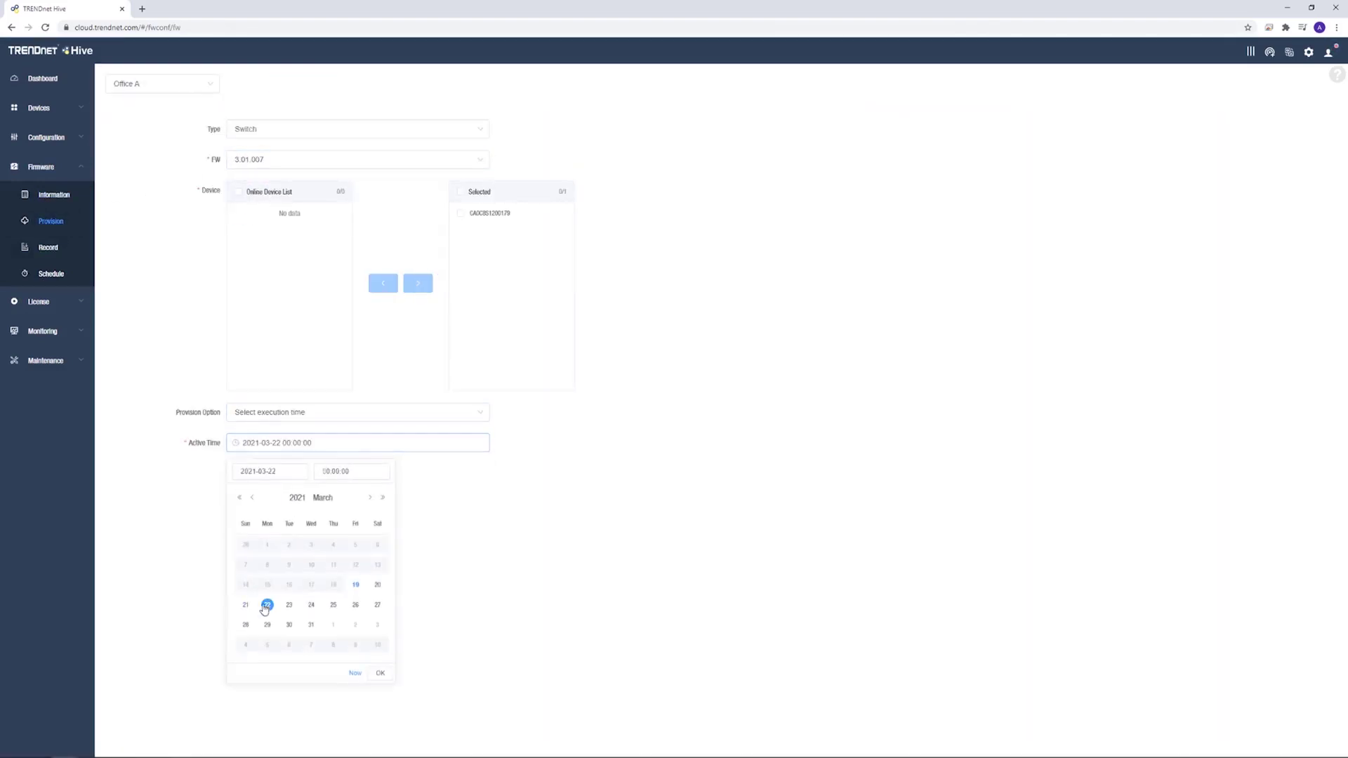
left_click(339, 473)
left_click(334, 551)
left_click(394, 591)
left_click(380, 673)
left_click(273, 511)
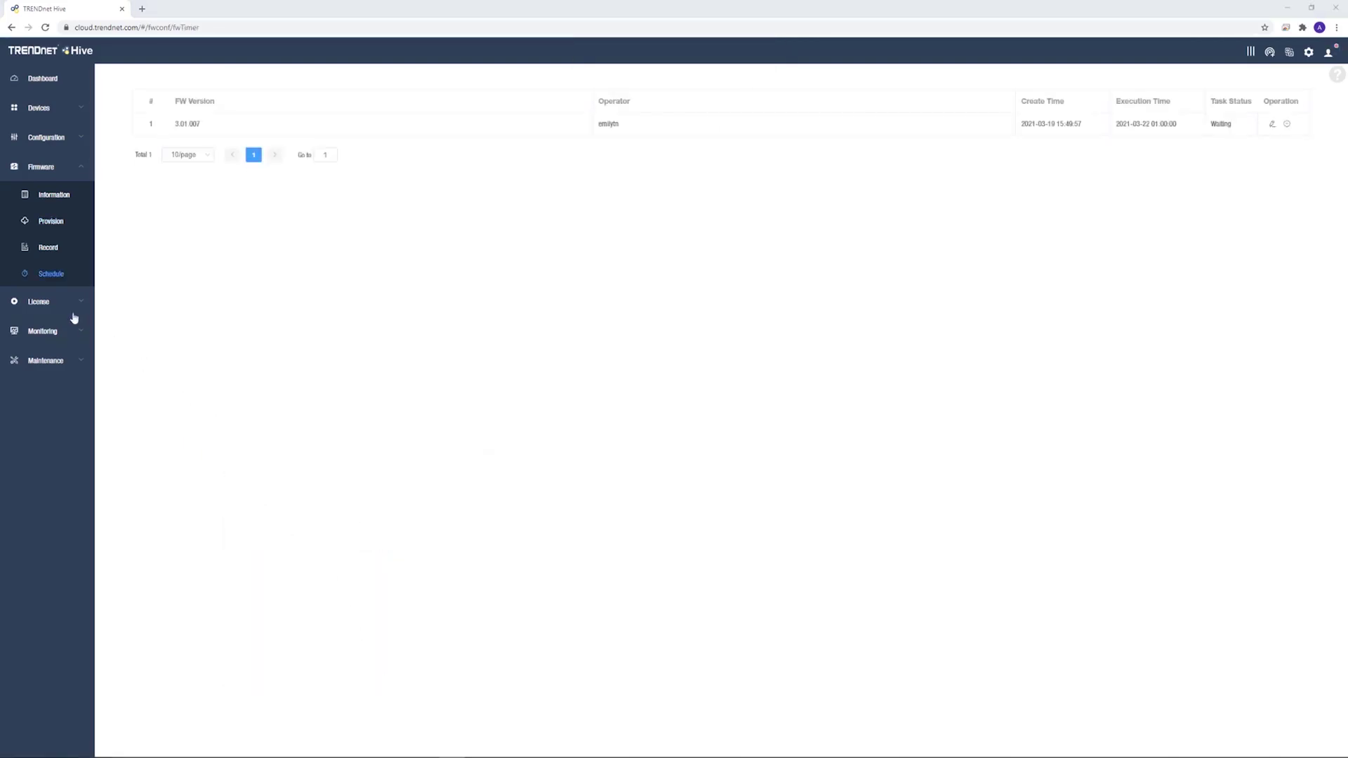
Review the license list, and view the top 10 device events with the available event types
left_click(55, 302)
left_click(51, 226)
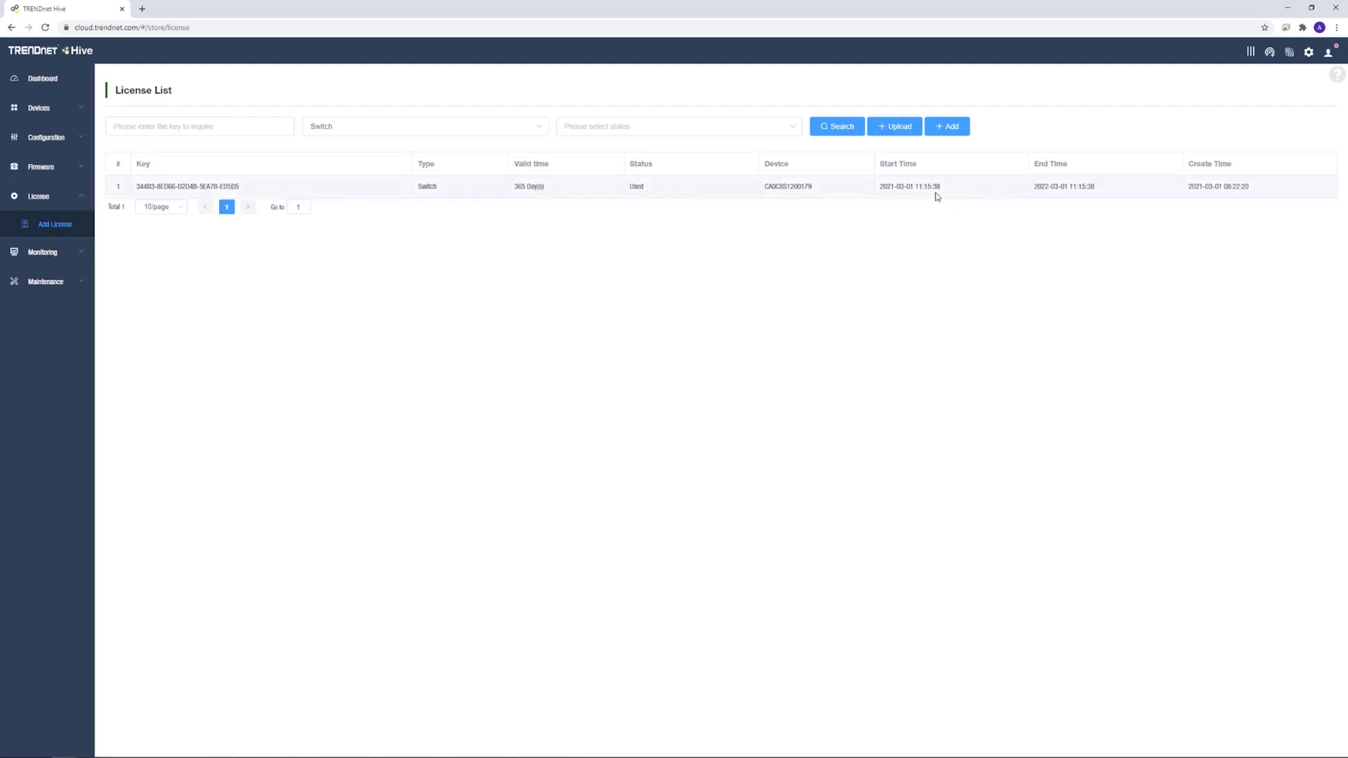
left_click(67, 253)
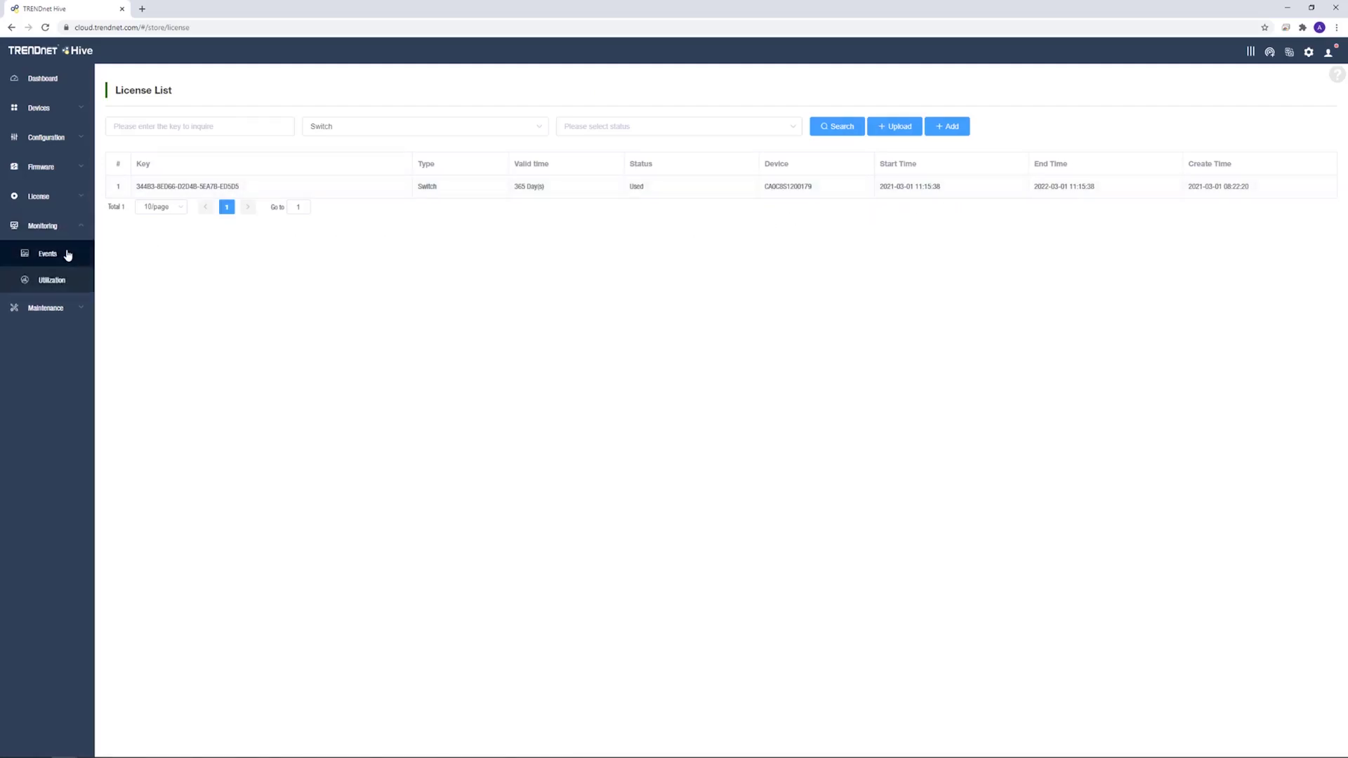
left_click(53, 255)
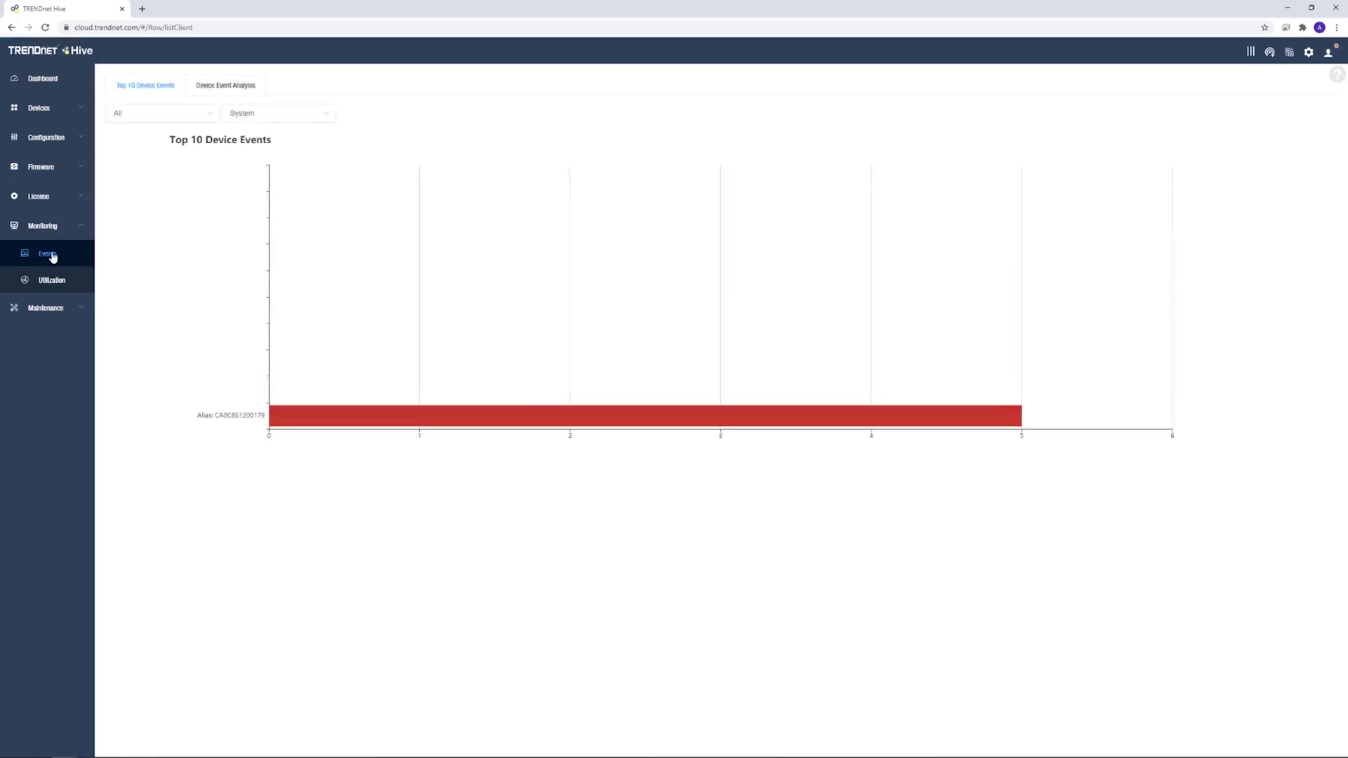
left_click(306, 118)
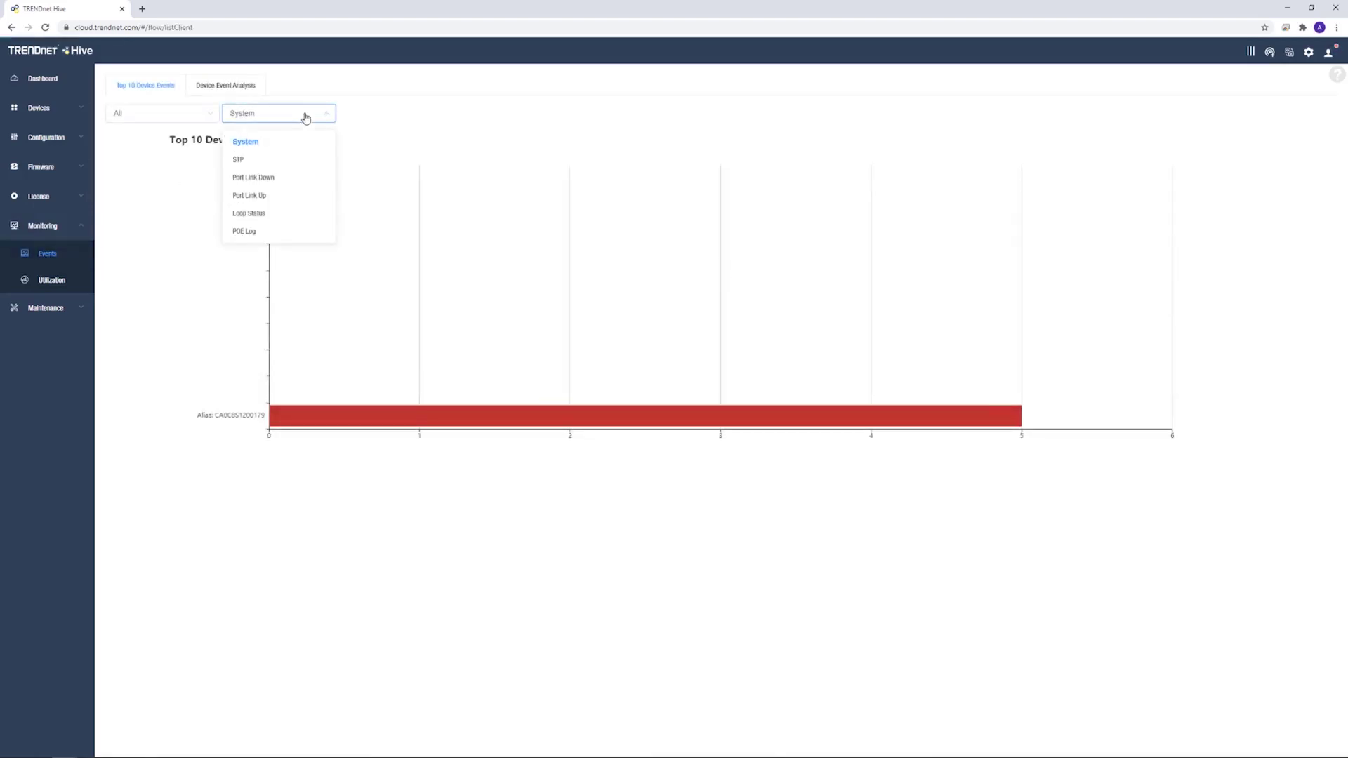
View the device event analysis with Office A selected and its date range options, and check Office A's utilization
left_click(238, 91)
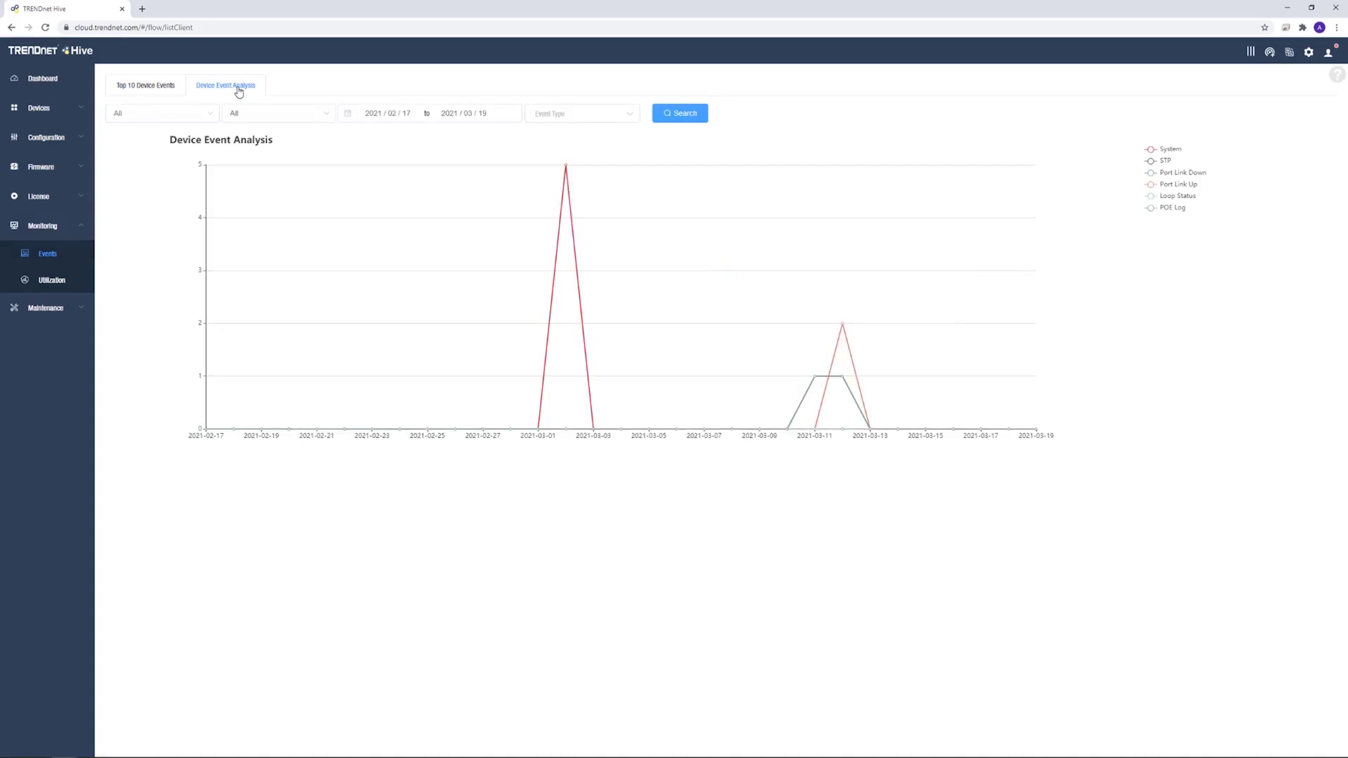
left_click(210, 116)
left_click(327, 120)
left_click(487, 113)
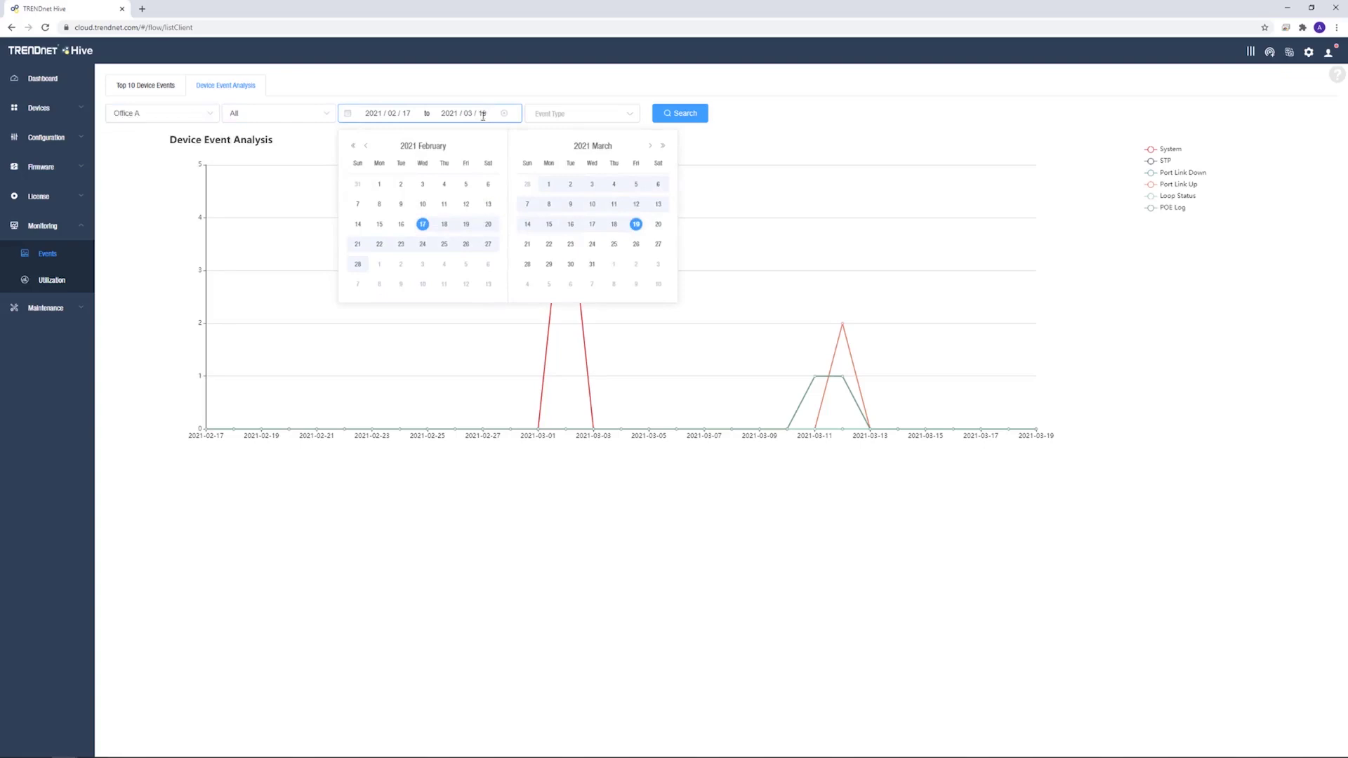
left_click(63, 280)
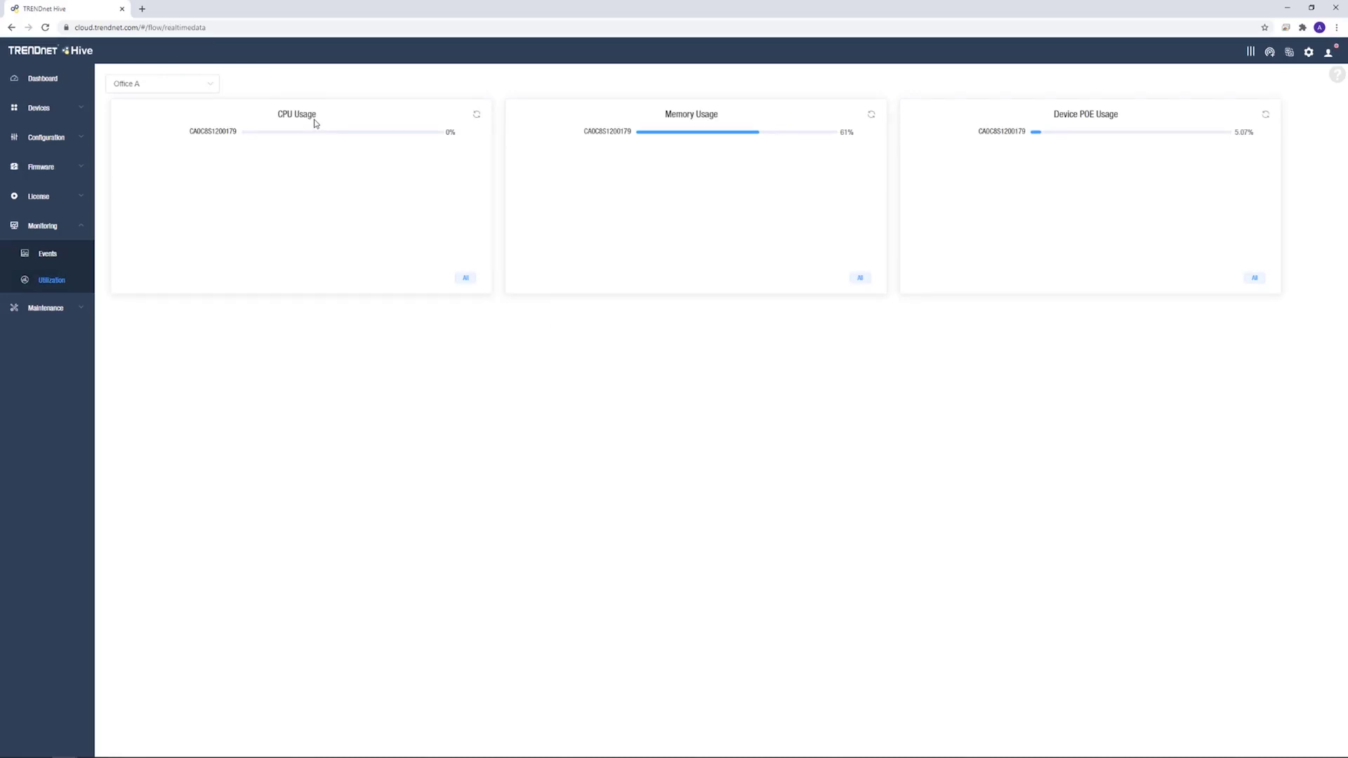
Run a Reboot diagnostic on Office A's TPE-082WS switch
left_click(60, 307)
left_click(56, 288)
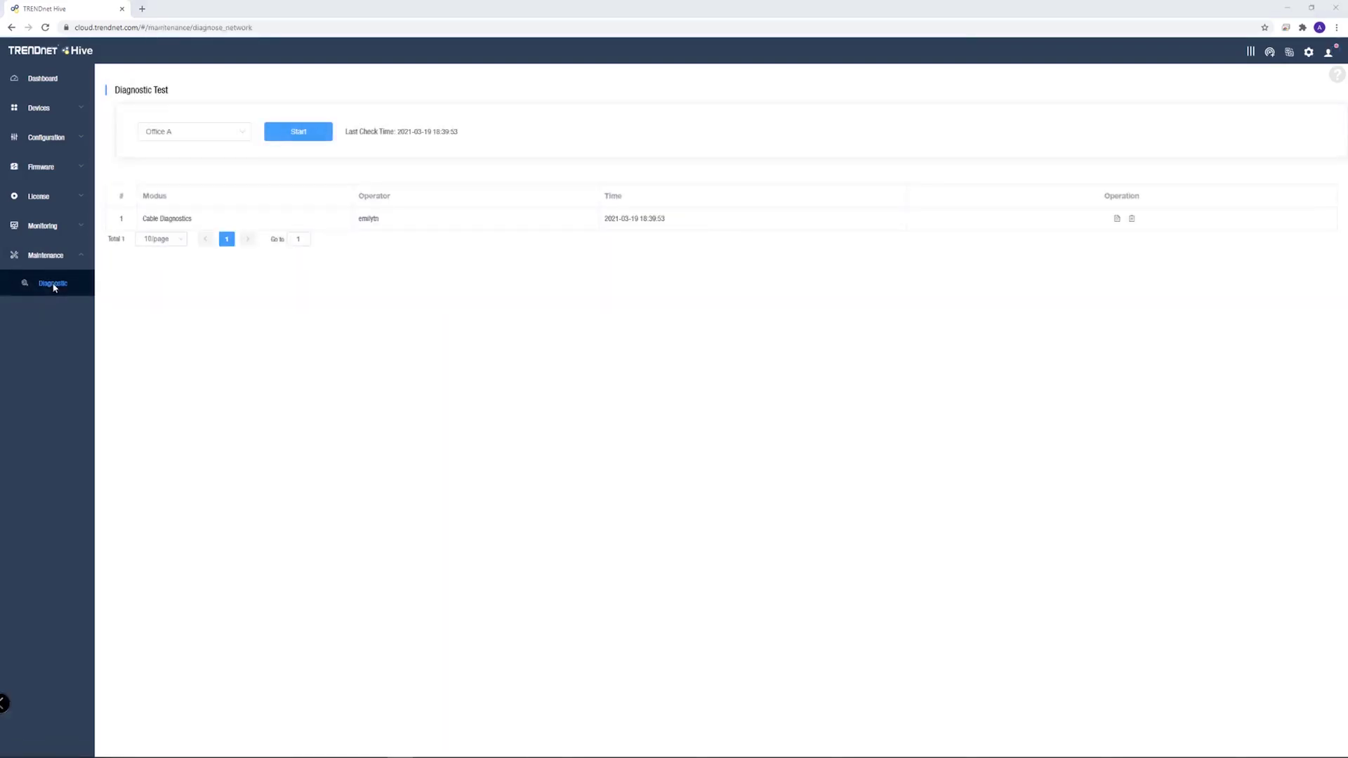
left_click(244, 137)
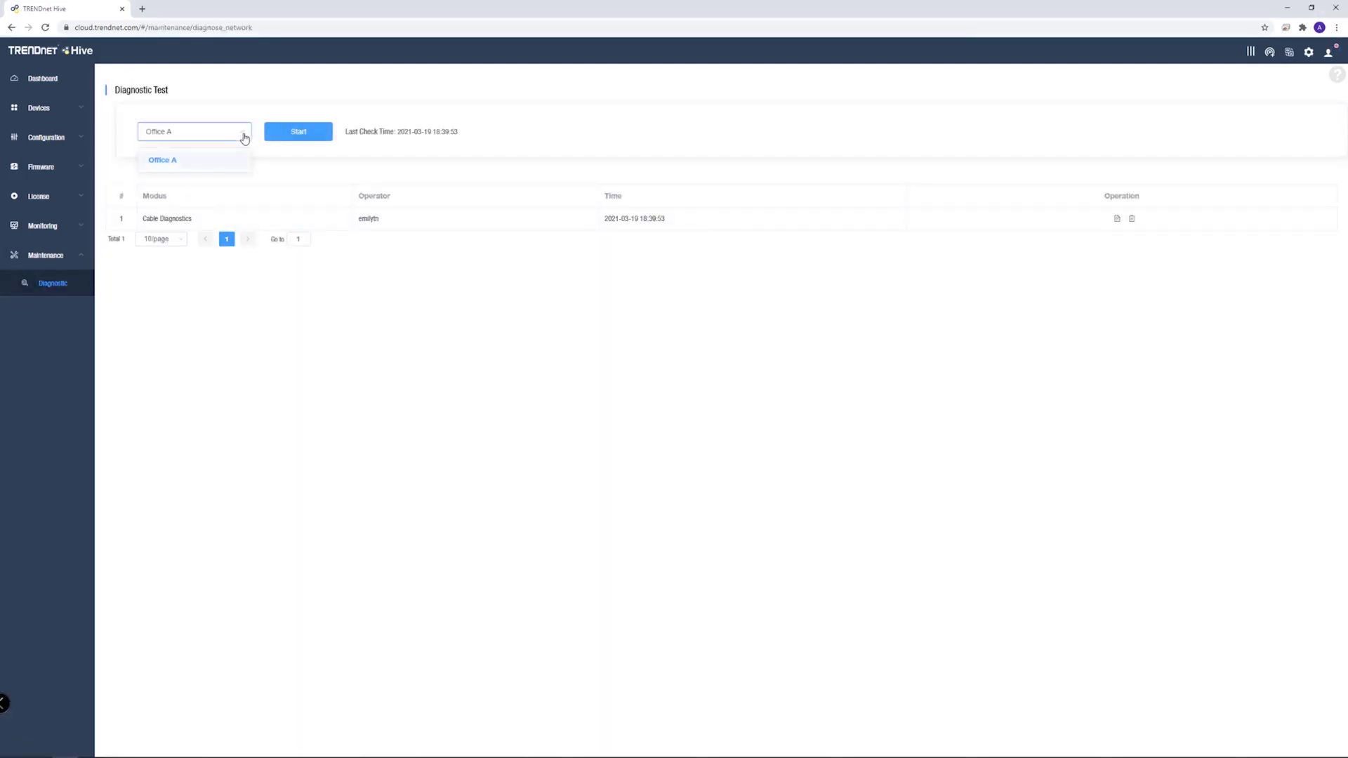
left_click(244, 137)
left_click(299, 134)
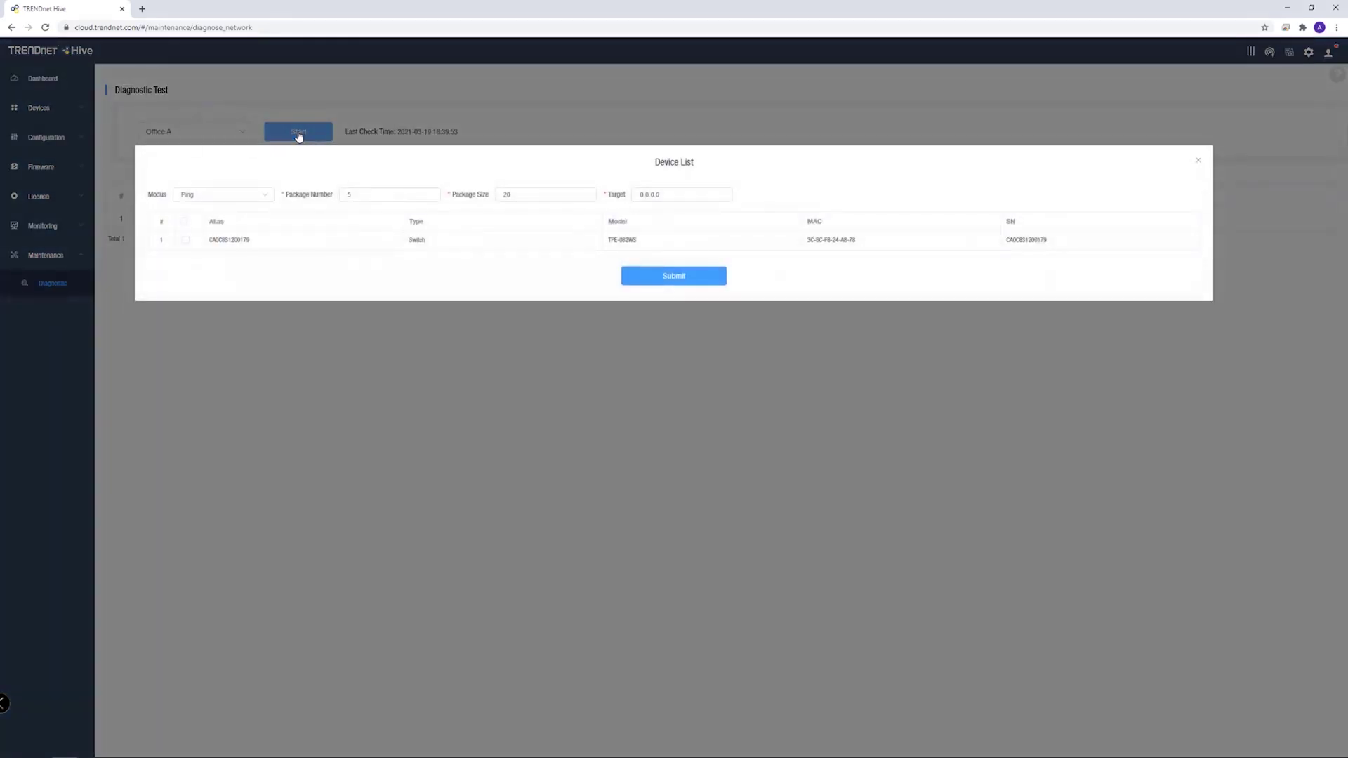
left_click(267, 197)
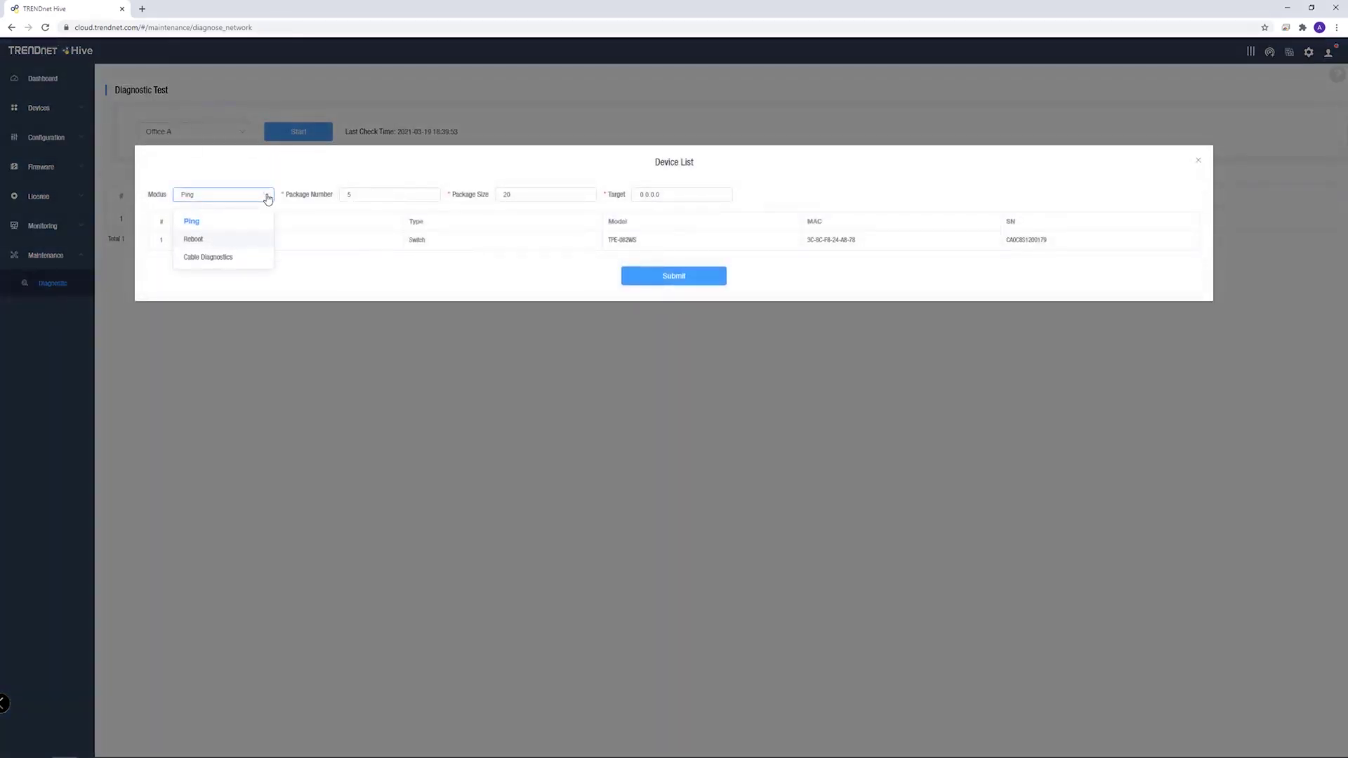
left_click(253, 240)
left_click(185, 240)
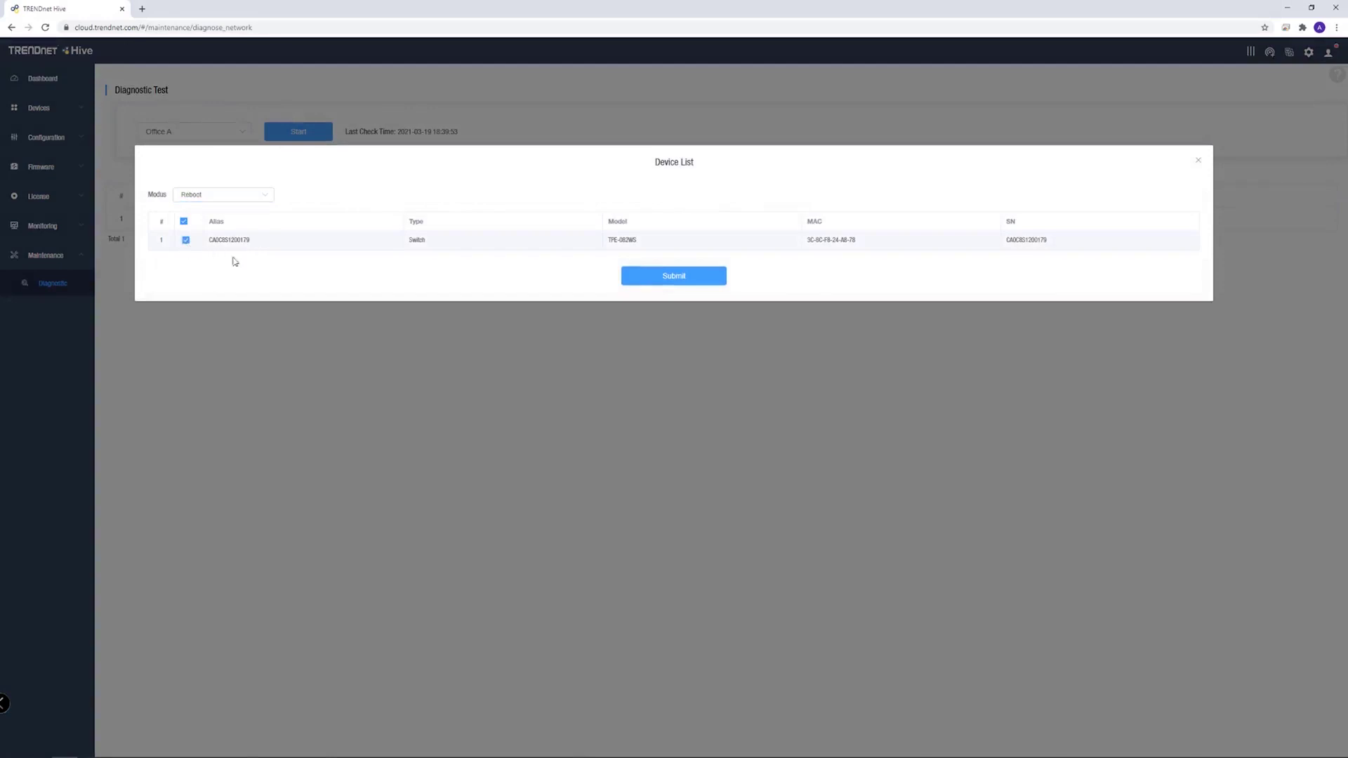
left_click(649, 276)
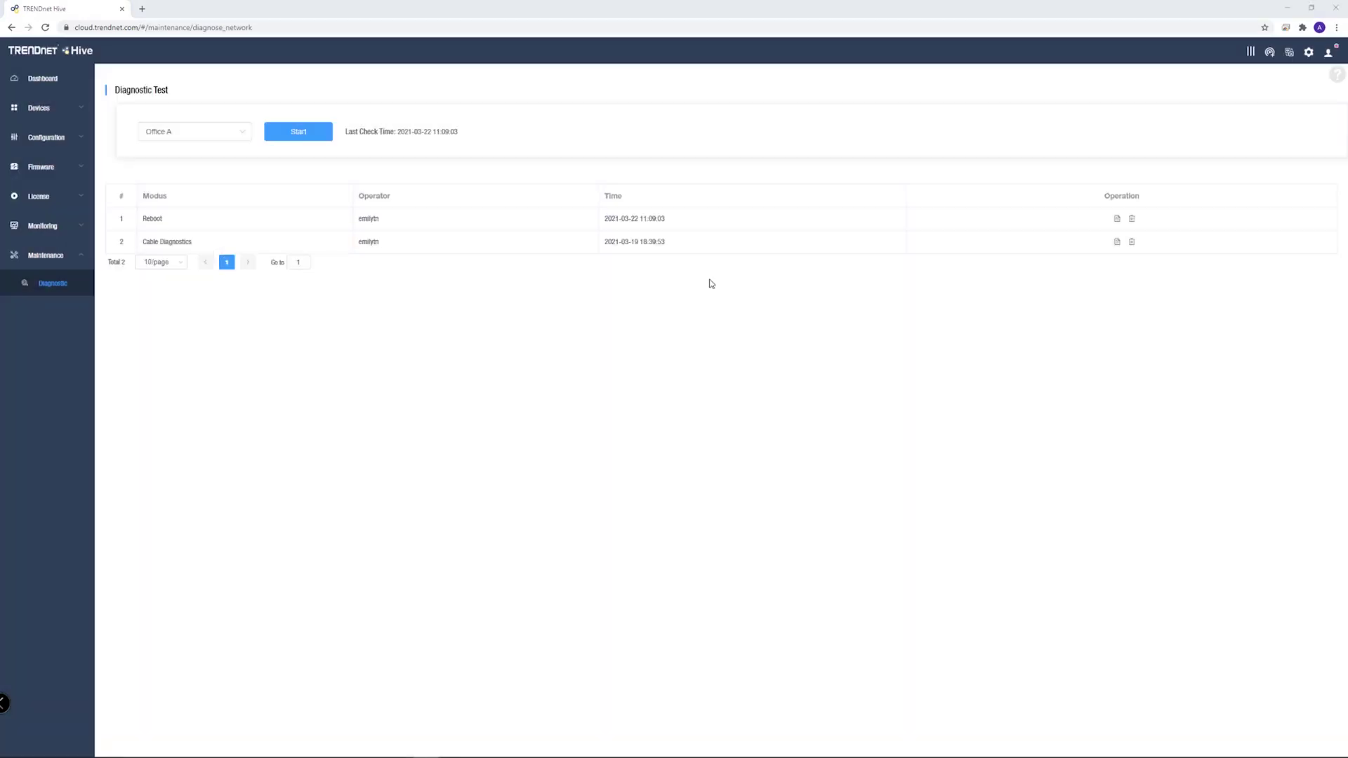
Collapse the side navigation and expand it again
left_click(1250, 52)
left_click(1250, 52)
left_click(1251, 52)
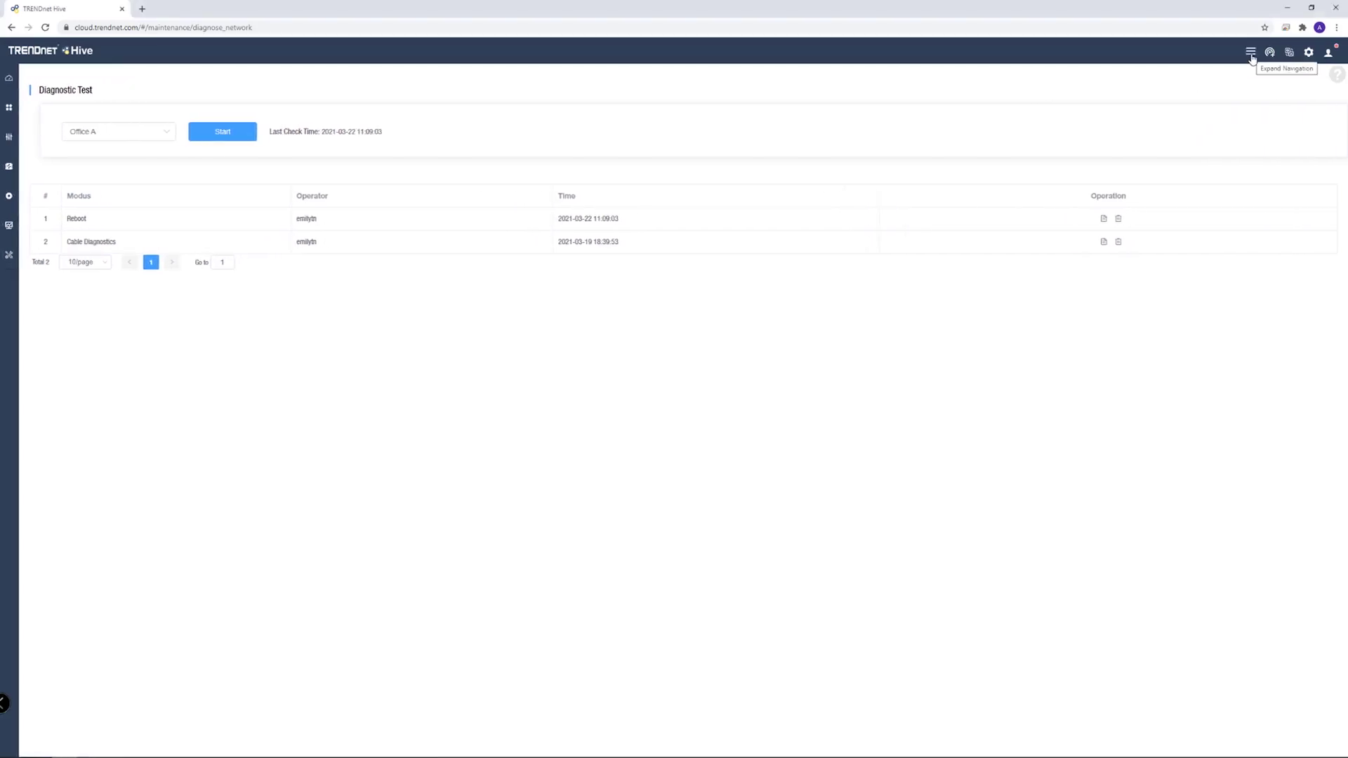
left_click(1251, 55)
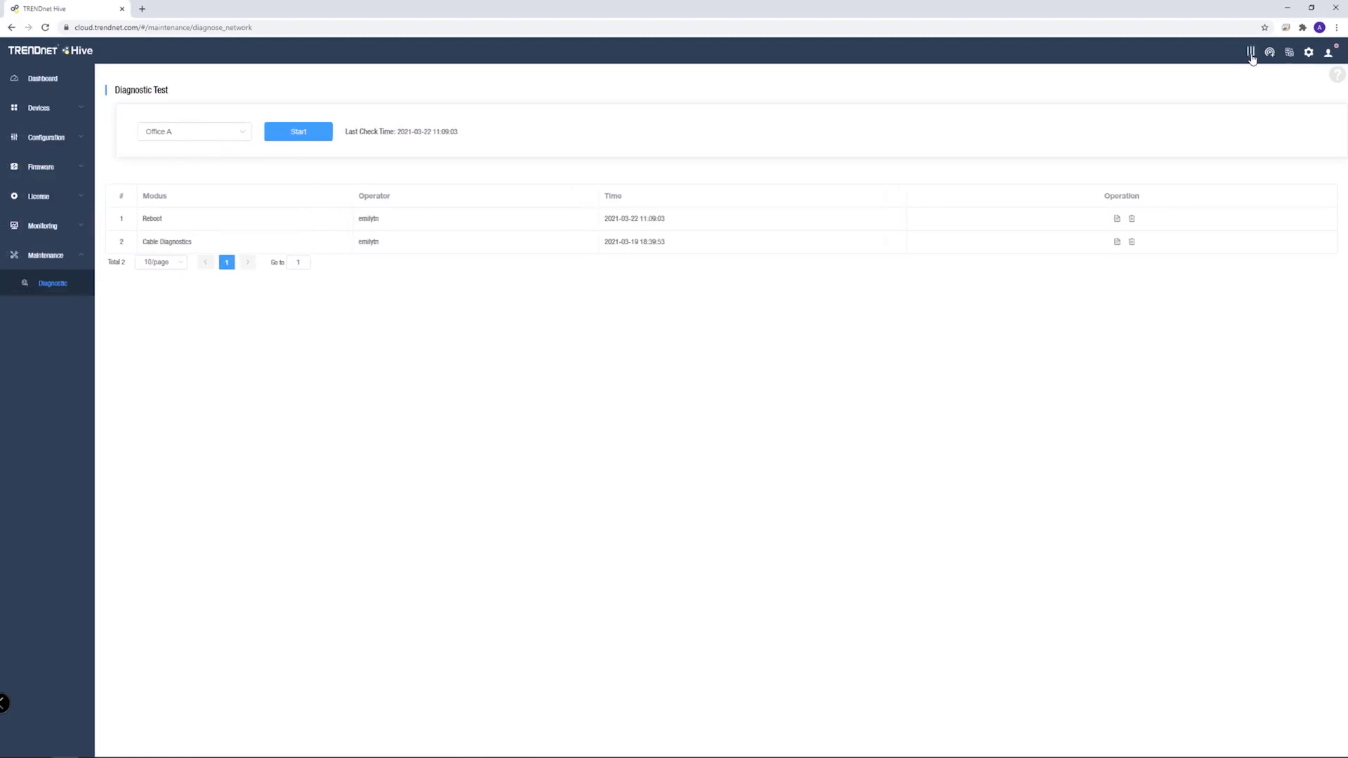
Preview the form for adding a tenant, and review Office A's tenant alert settings
left_click(1271, 54)
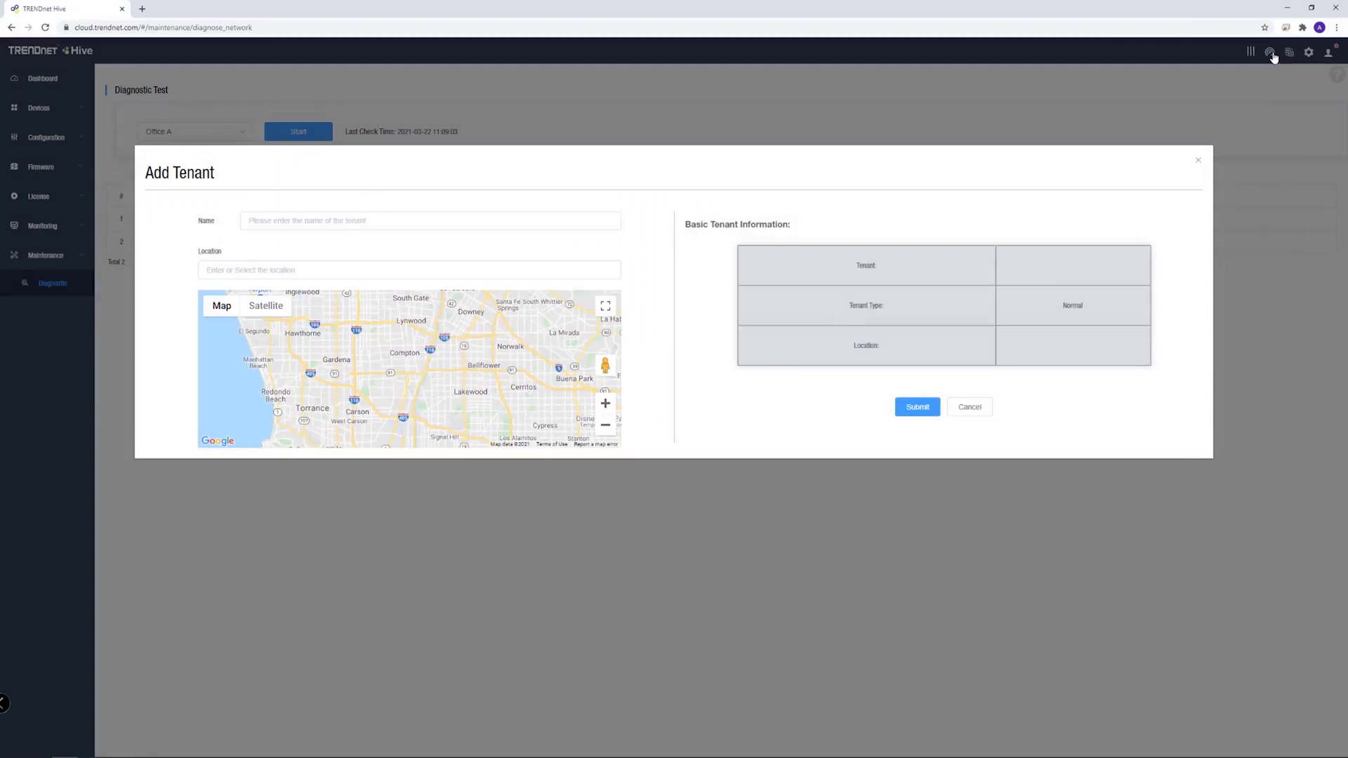
left_click(971, 409)
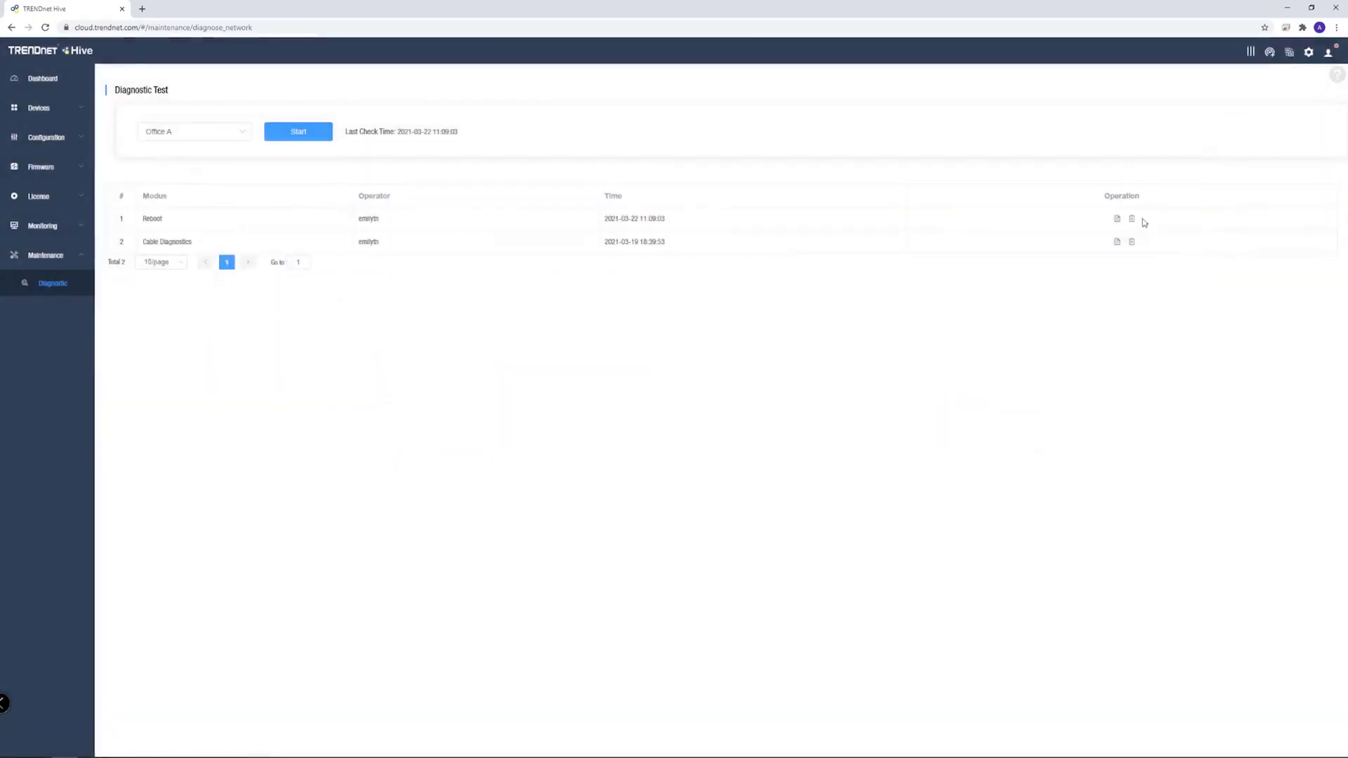
mouse_move(1289, 55)
left_click(1299, 86)
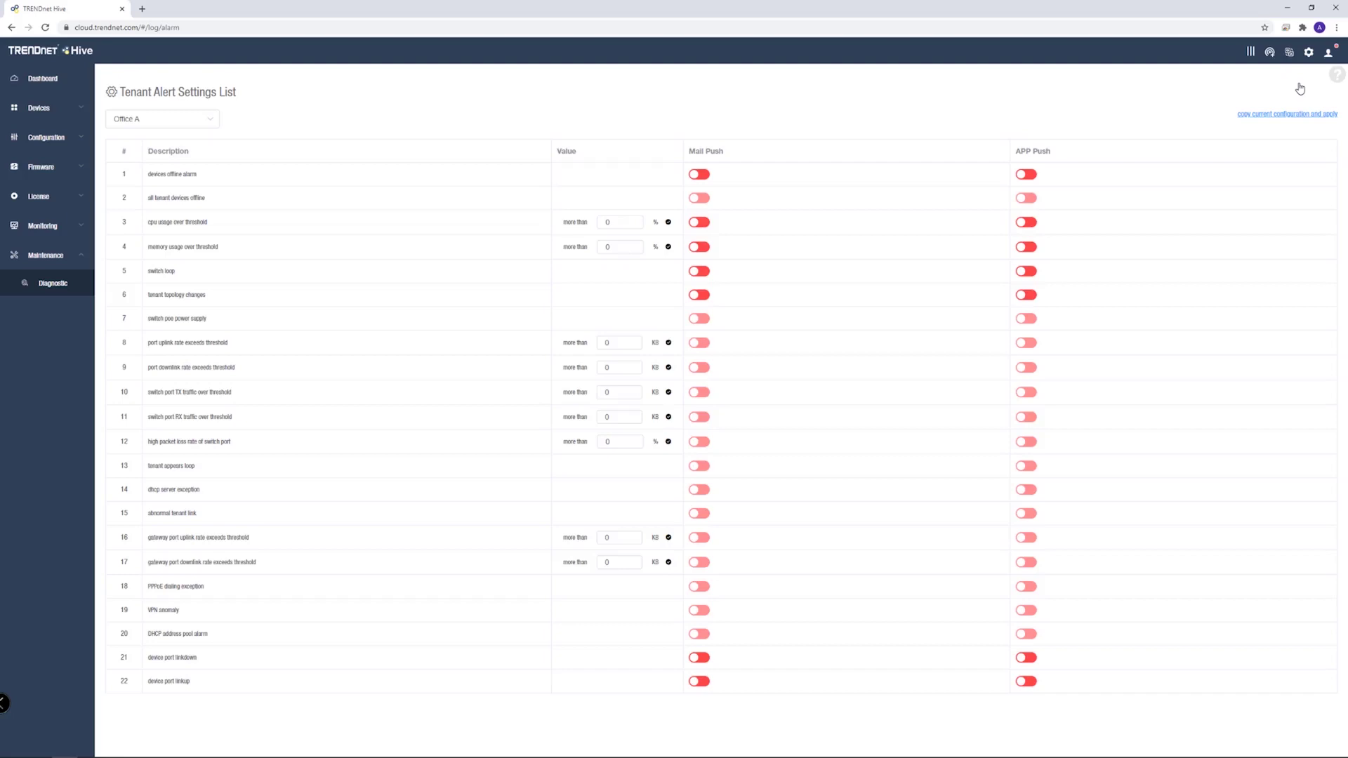
key("alt+Left")
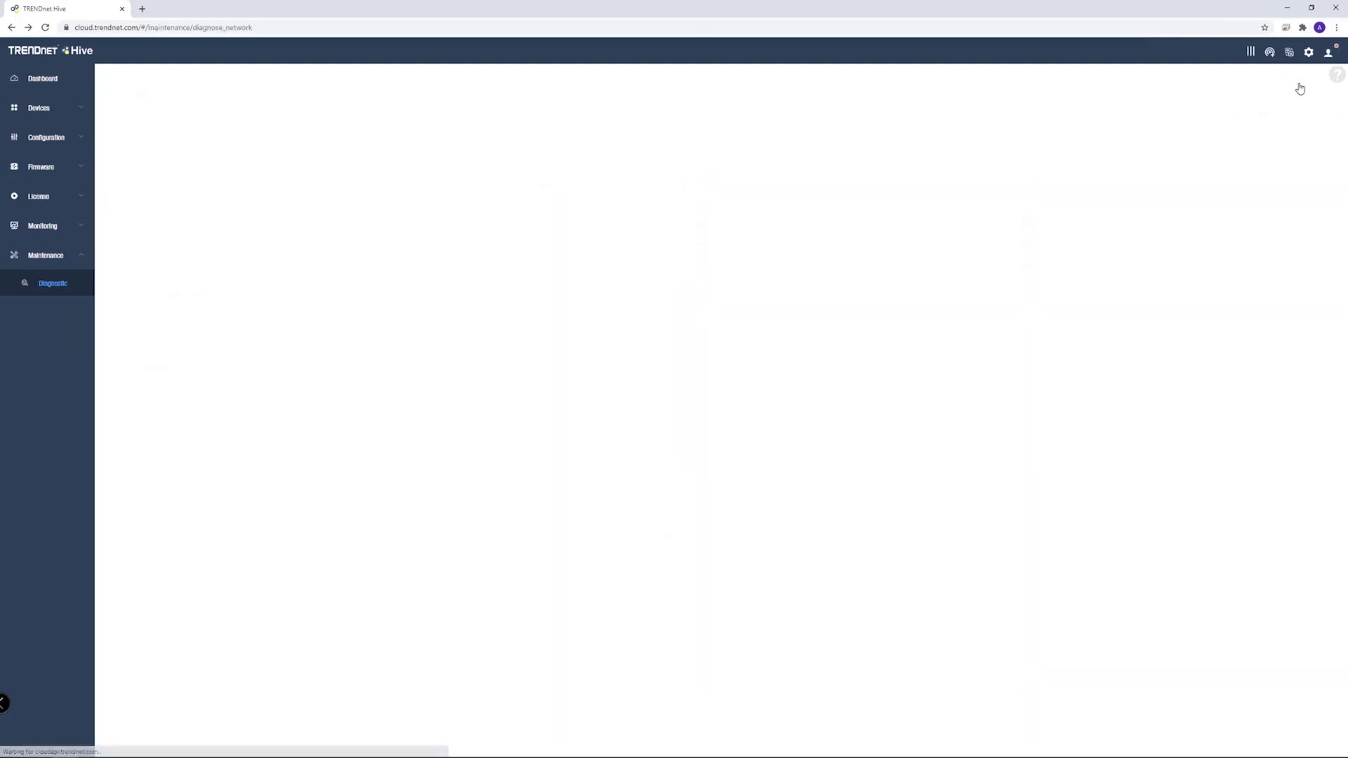
Review the account's message list and the device log
left_click(1328, 54)
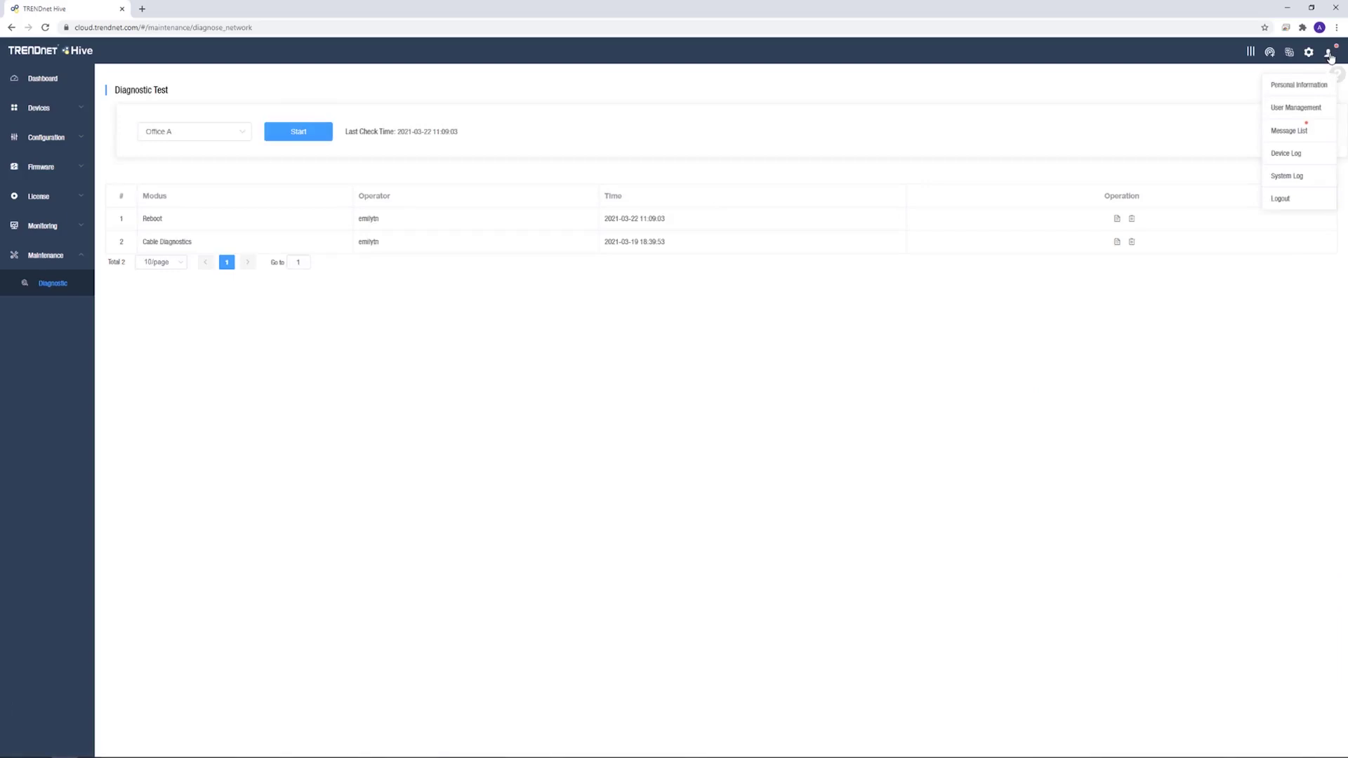
left_click(1312, 131)
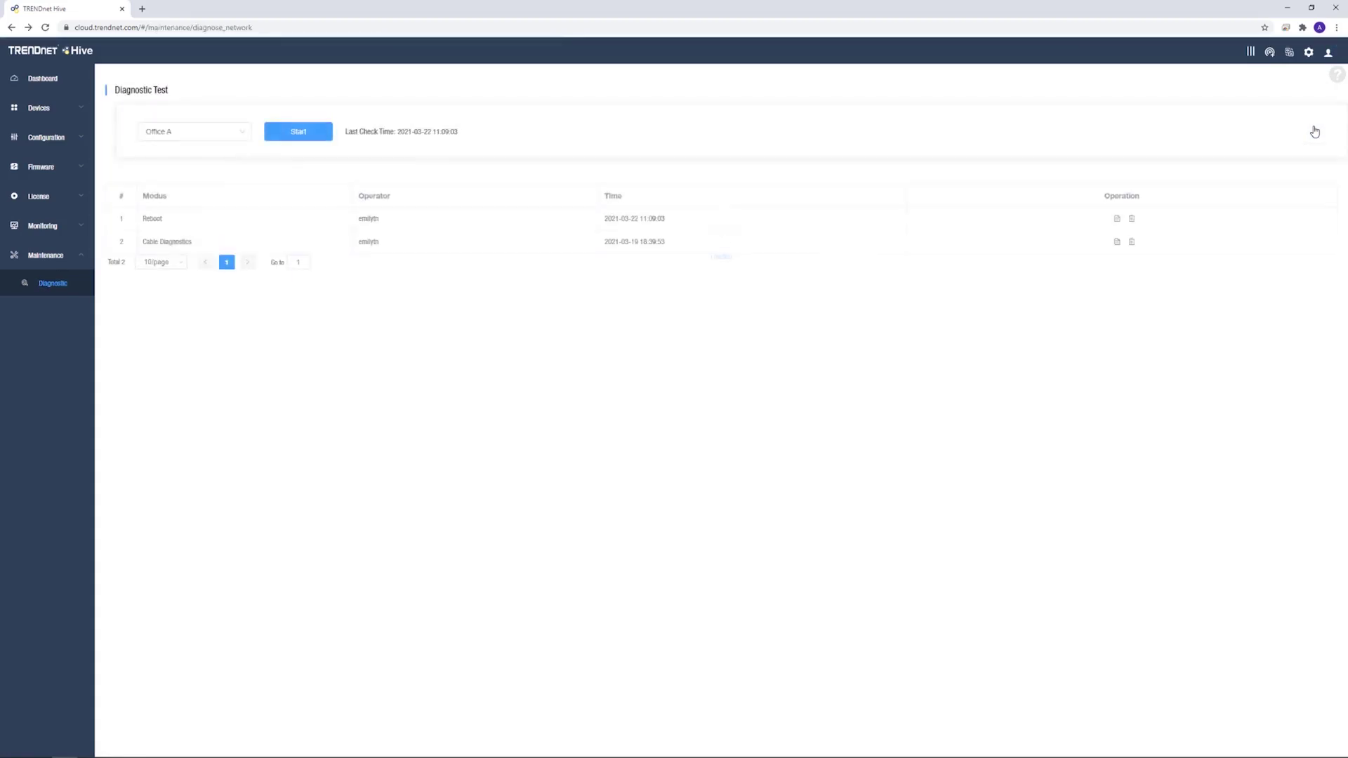
left_click(1329, 53)
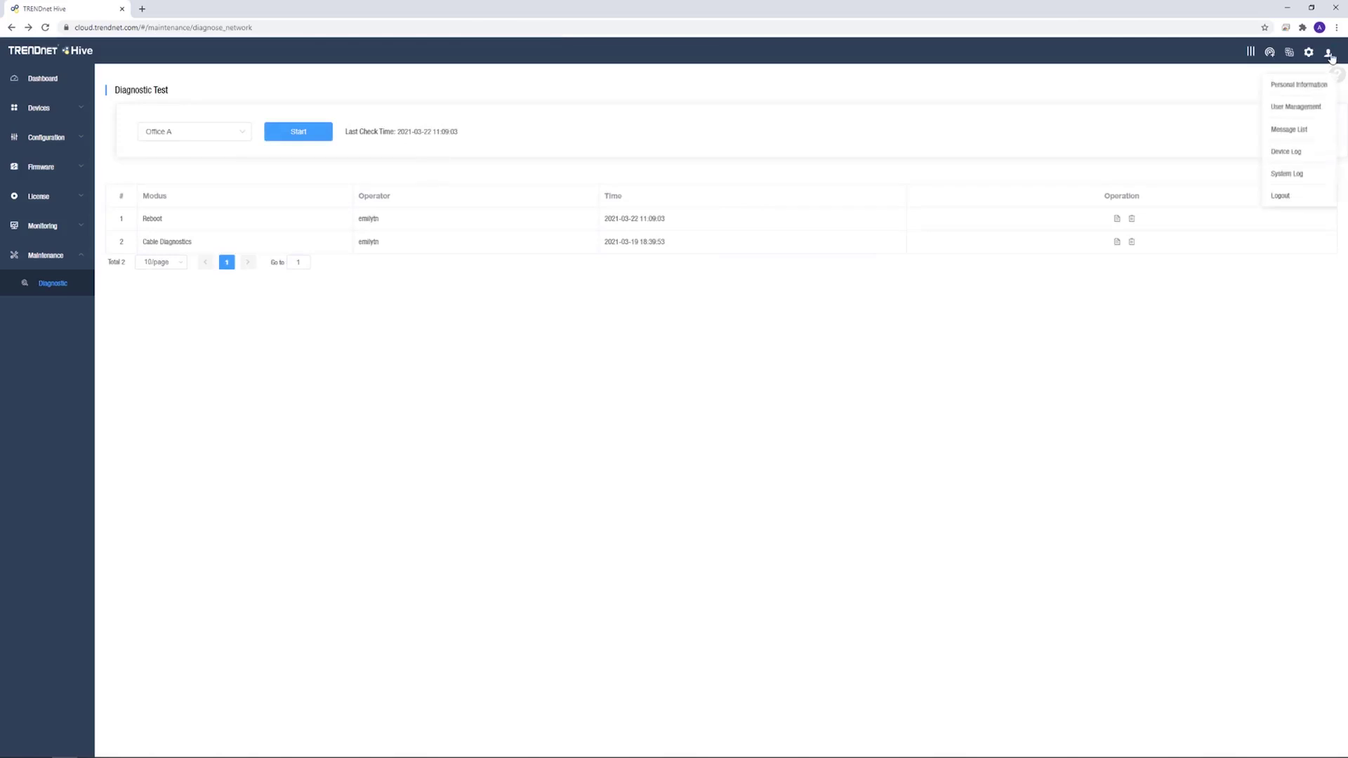
left_click(1305, 155)
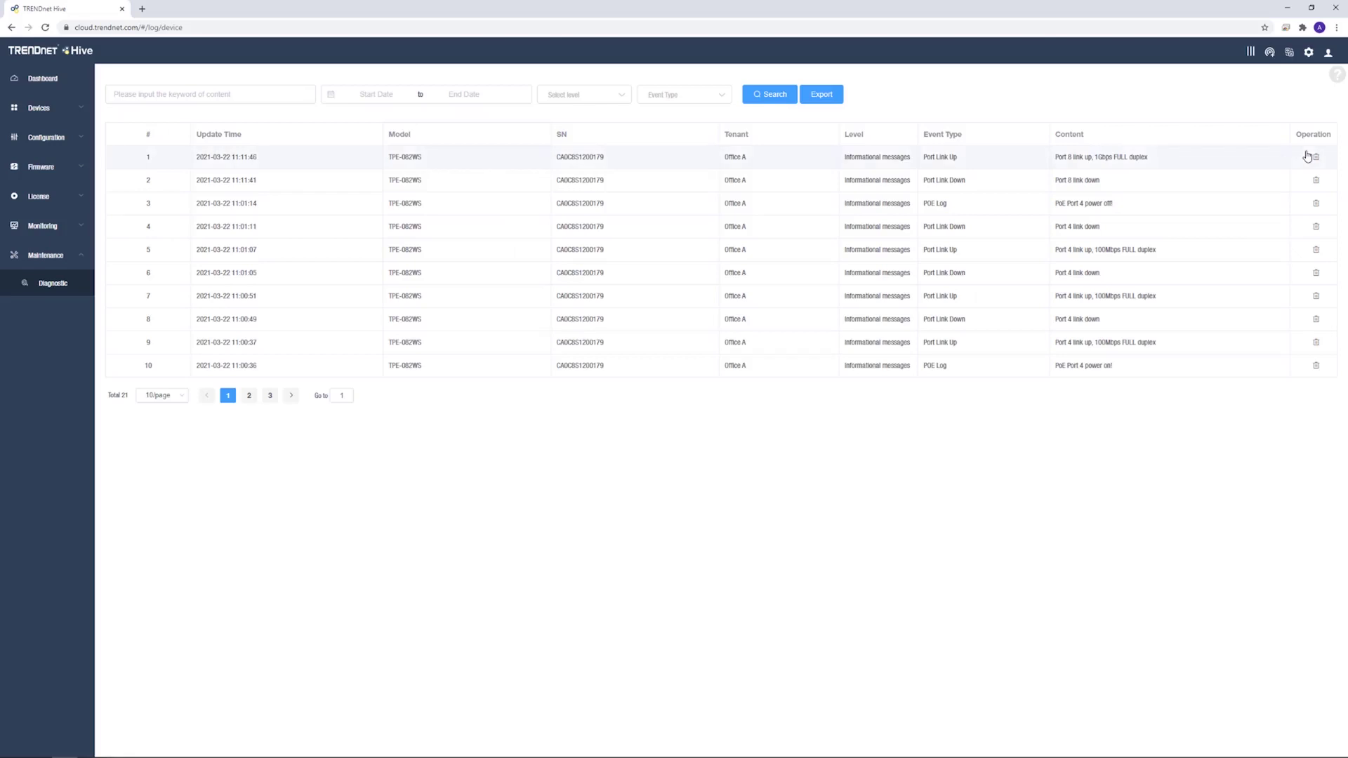
Review the system log and return to the dashboard overview
left_click(1328, 53)
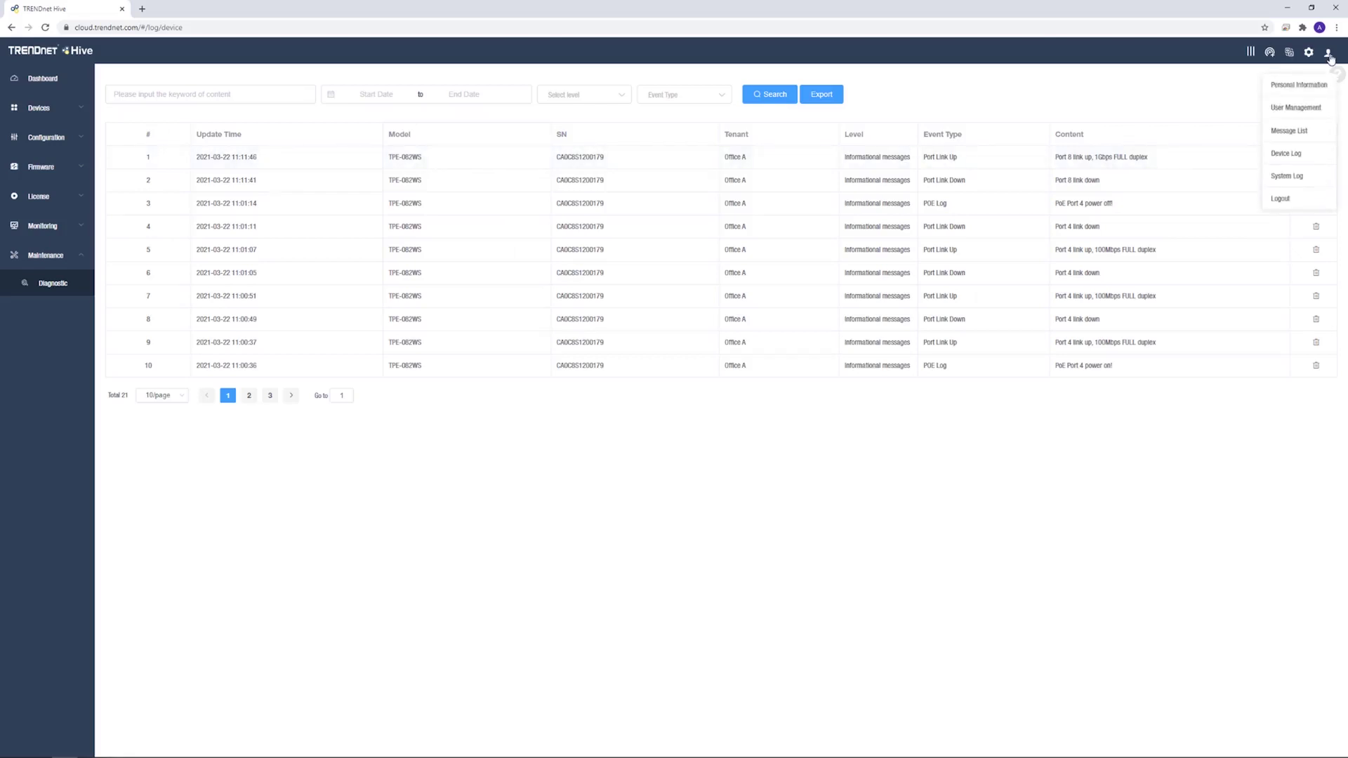
left_click(1303, 174)
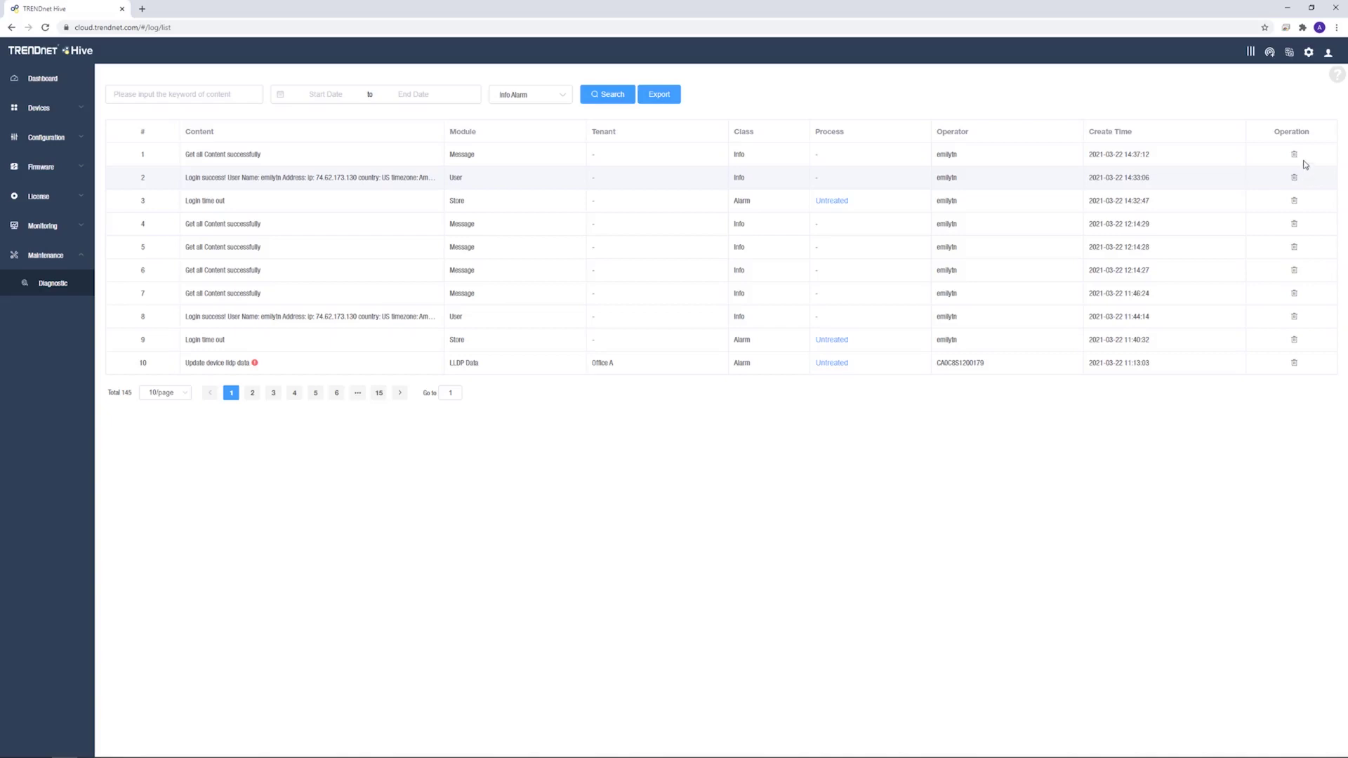
mouse_move(1328, 55)
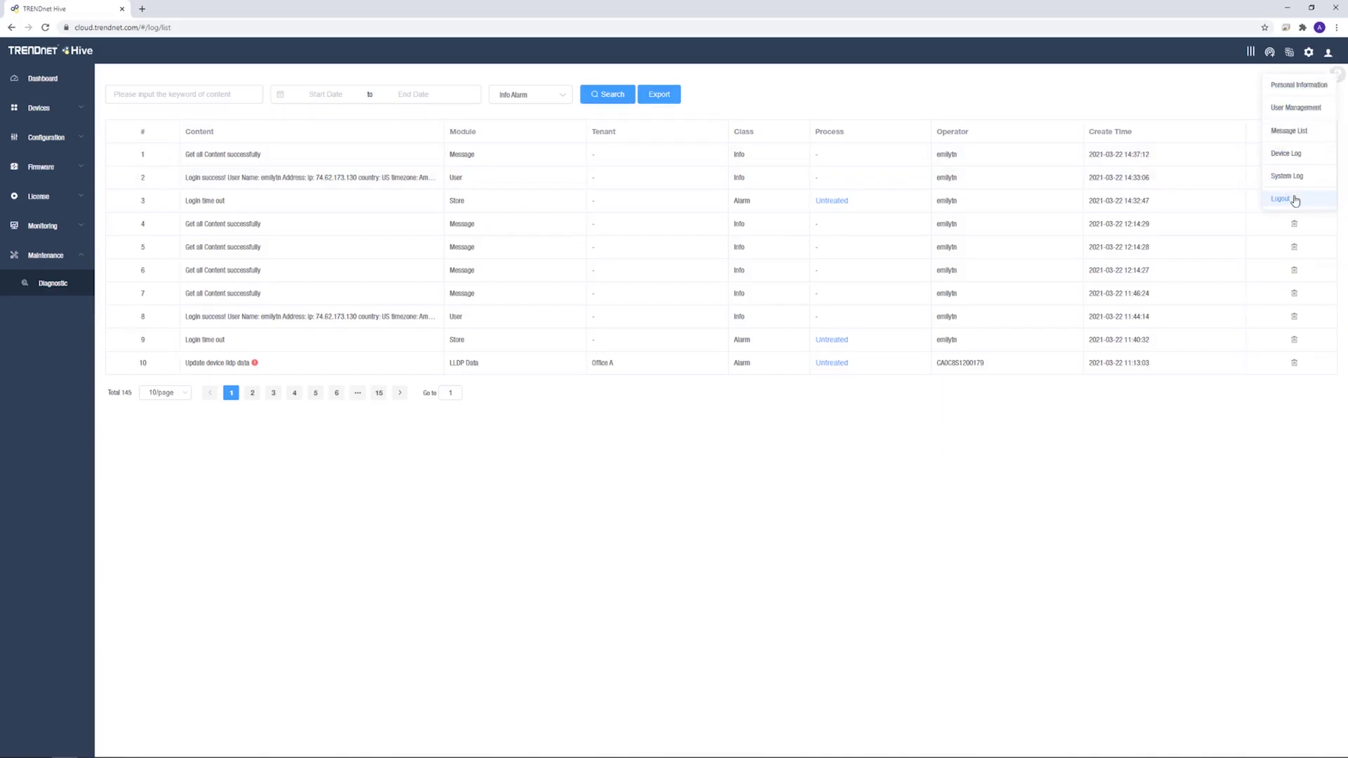
left_click(54, 85)
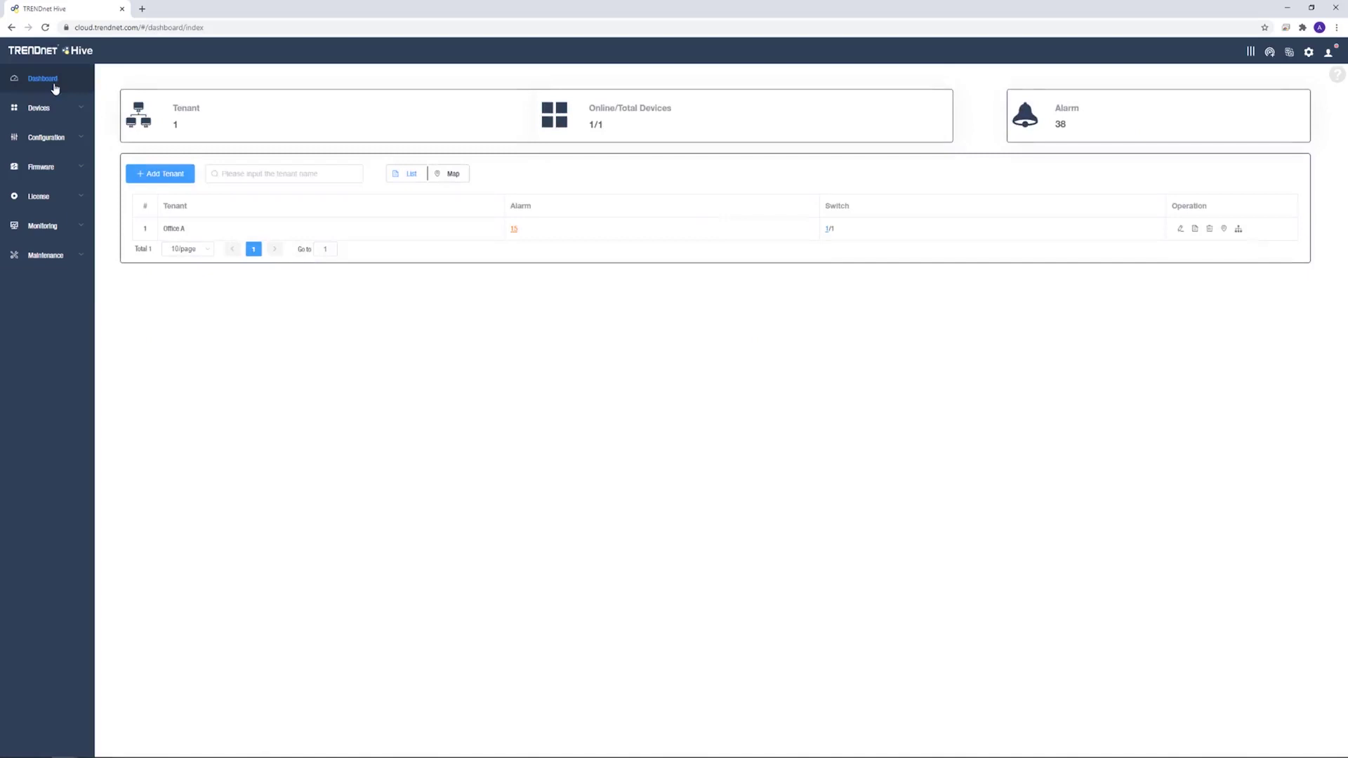